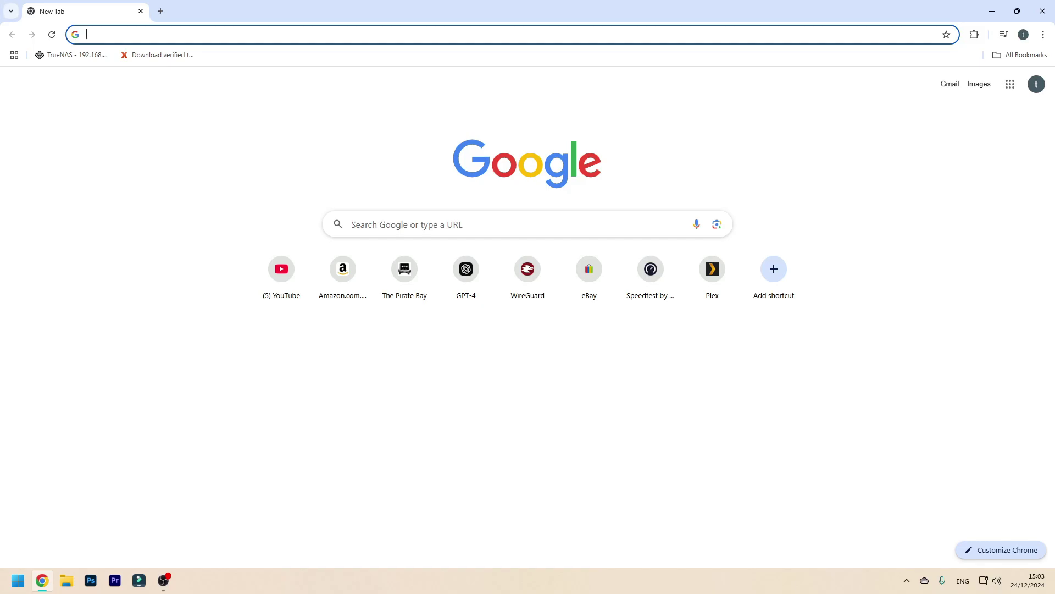
Open samfw.com and look up the firmware page for the Galaxy A35 model SM-A356E
mouse_move(1017, 11)
type("sam")
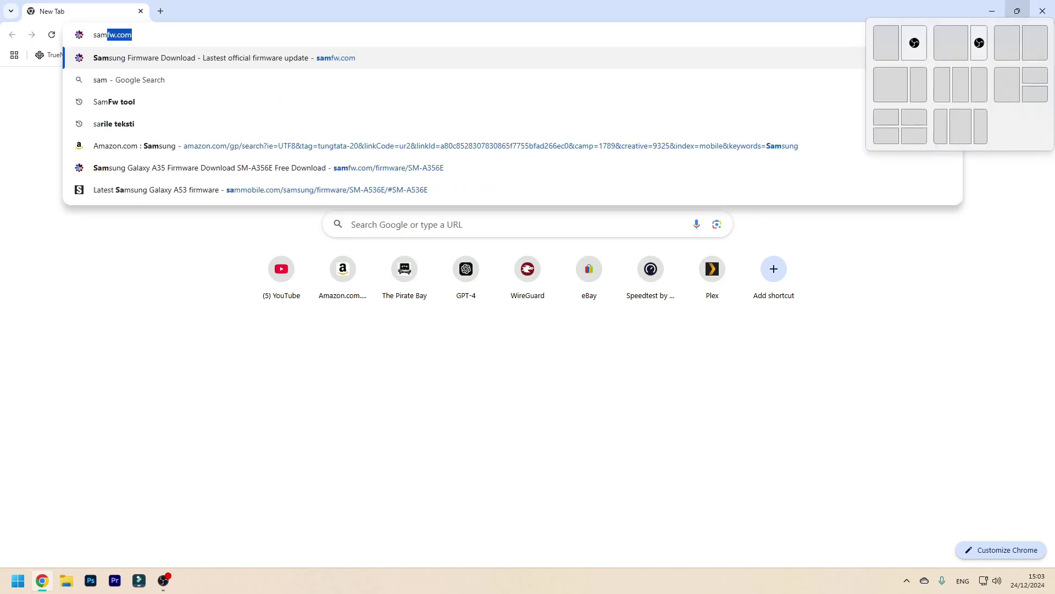
key("Return")
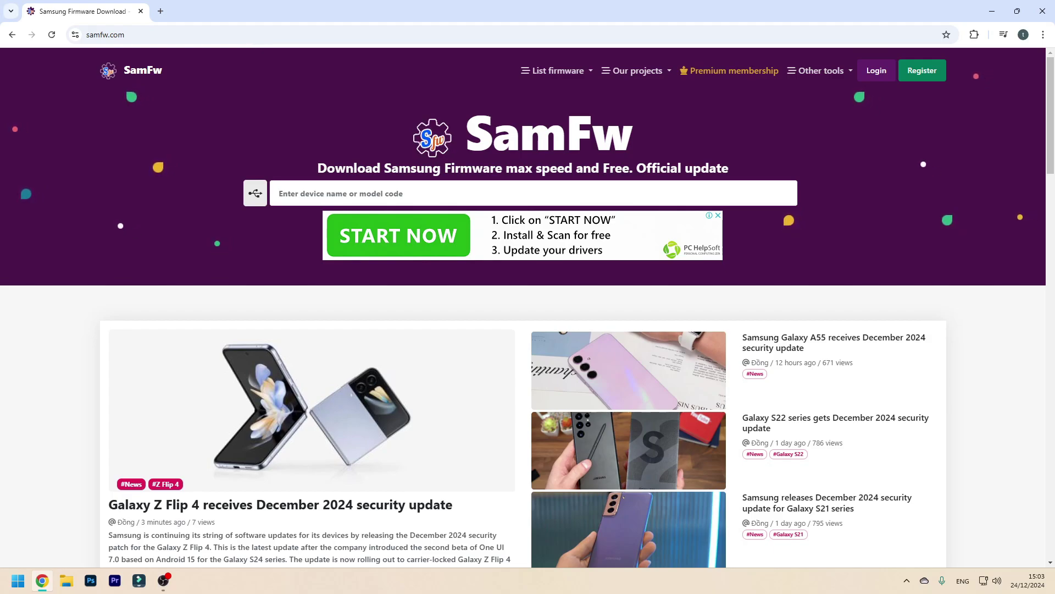
type("a35")
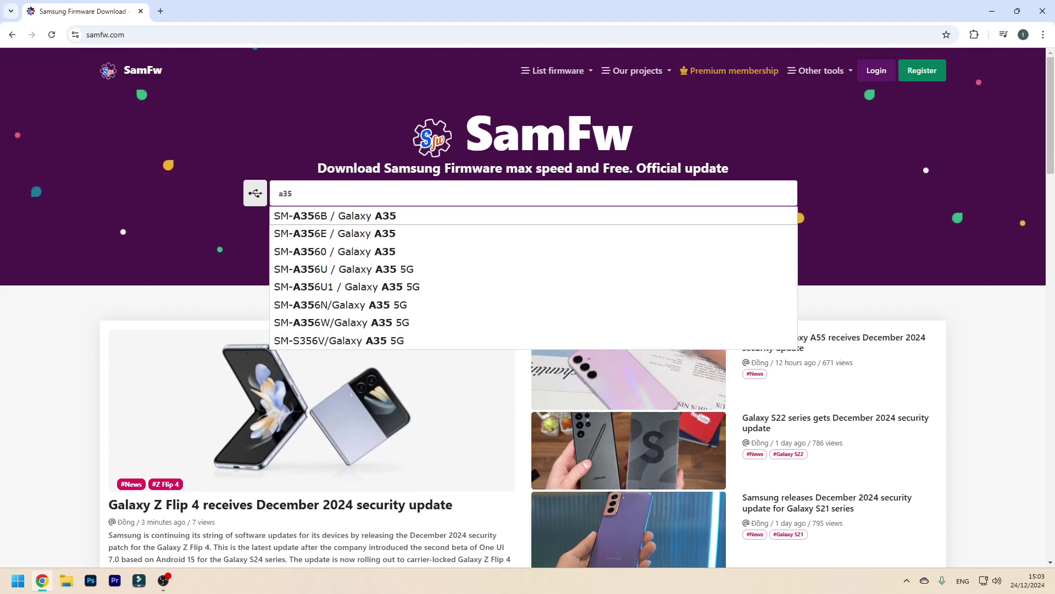
type("6")
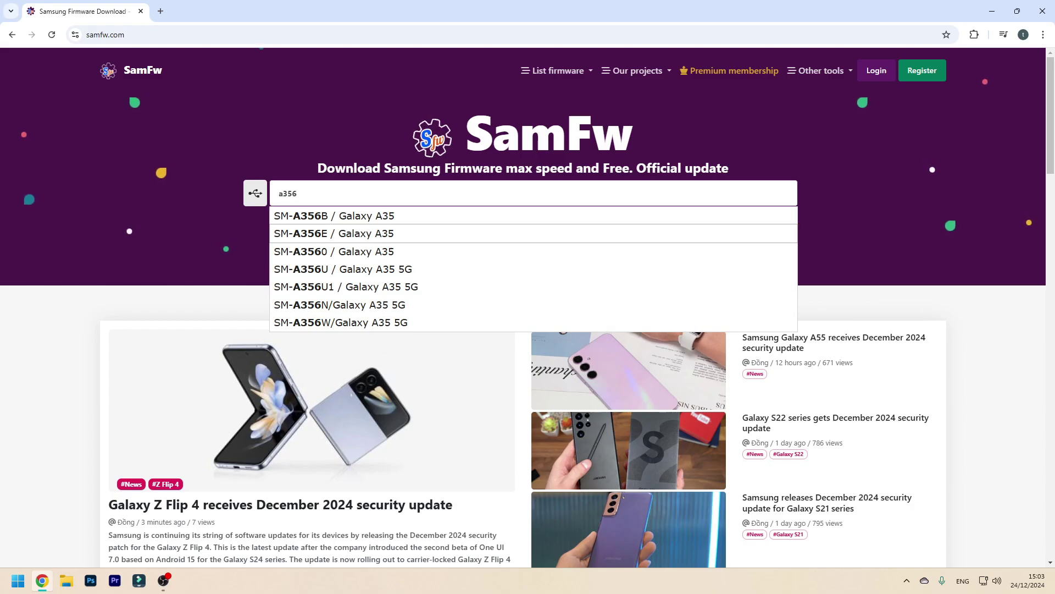
left_click(333, 233)
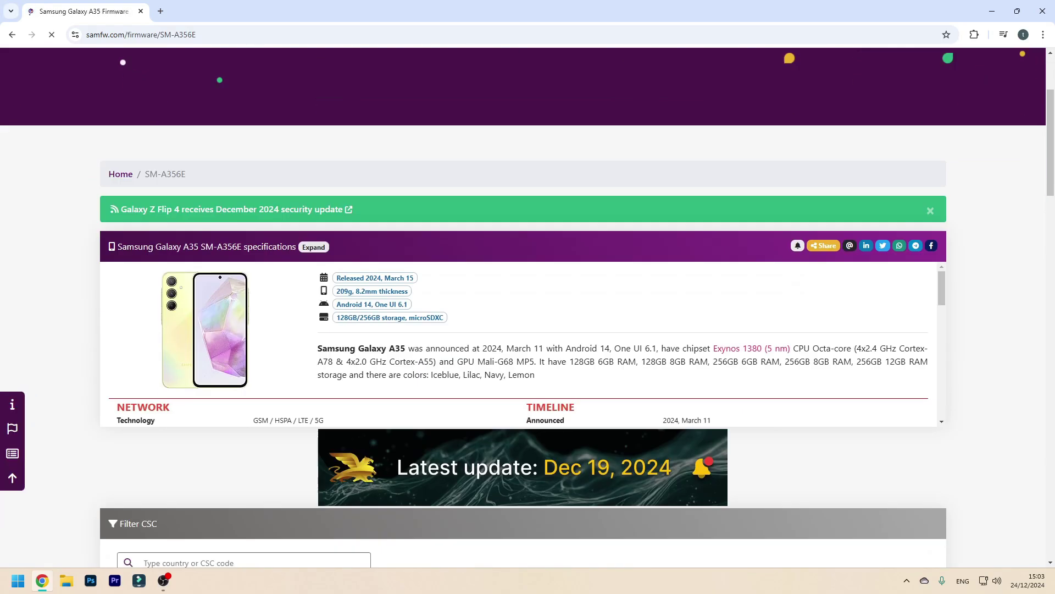
Look through the country and CSC codes offered for the SM-A356E in each world region
scroll(522, 308, "down", 6)
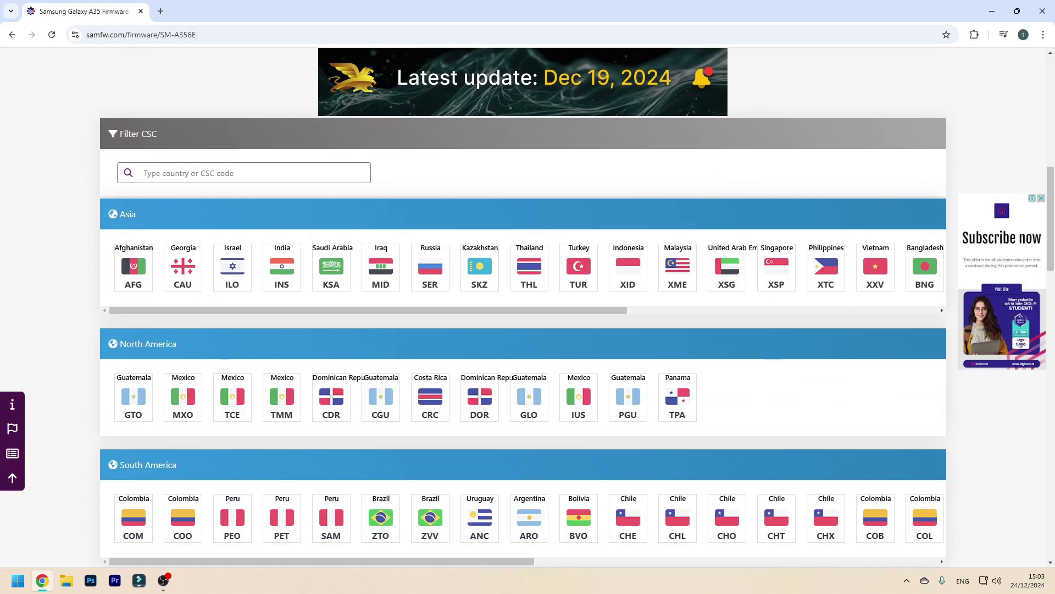
scroll(522, 308, "down", 4)
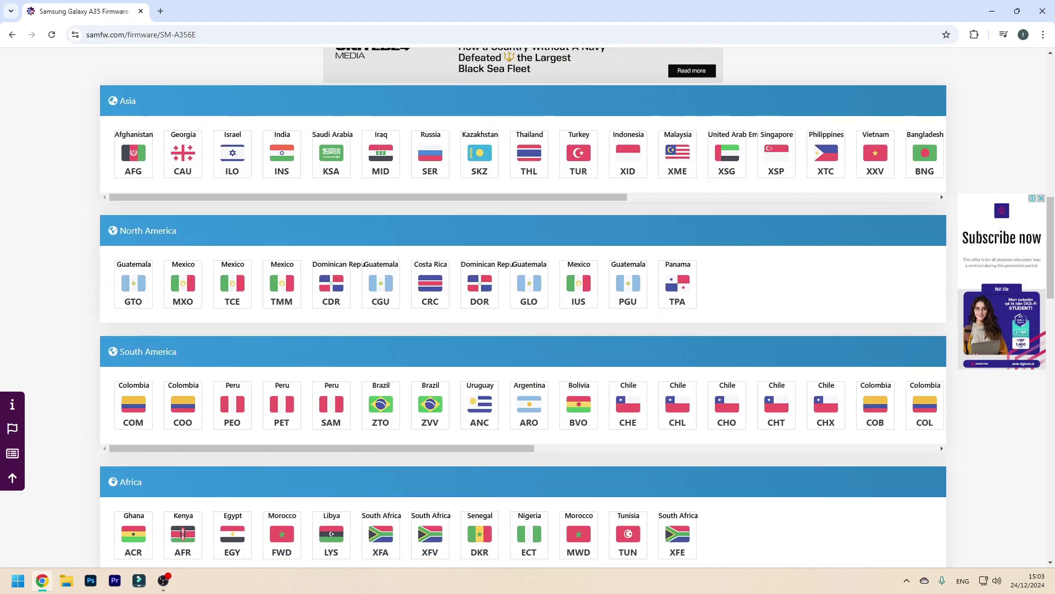
scroll(522, 308, "down", 3)
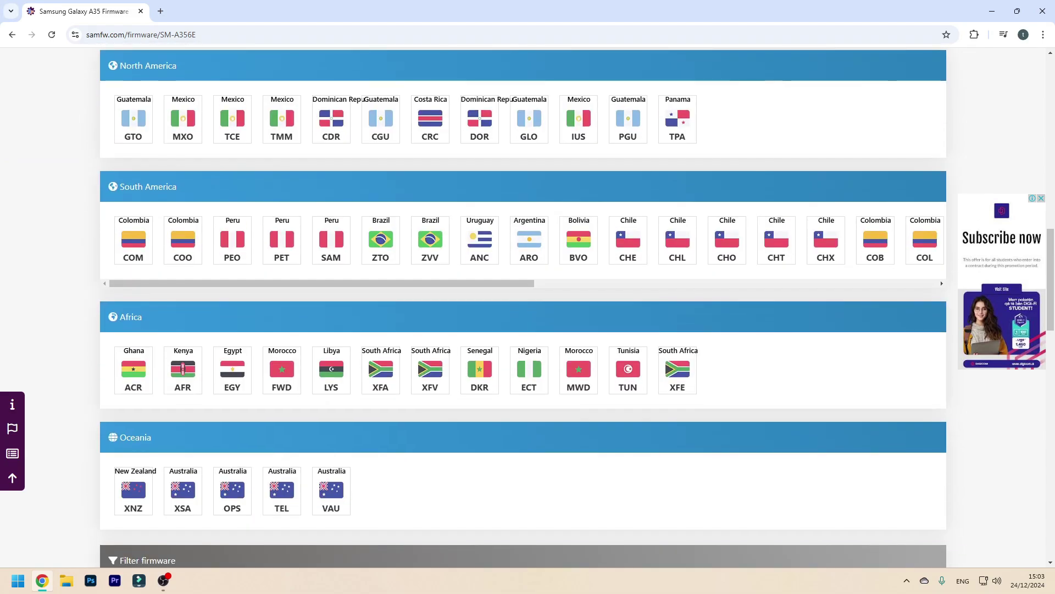
scroll(522, 308, "down", 2)
scroll(522, 308, "up", 3)
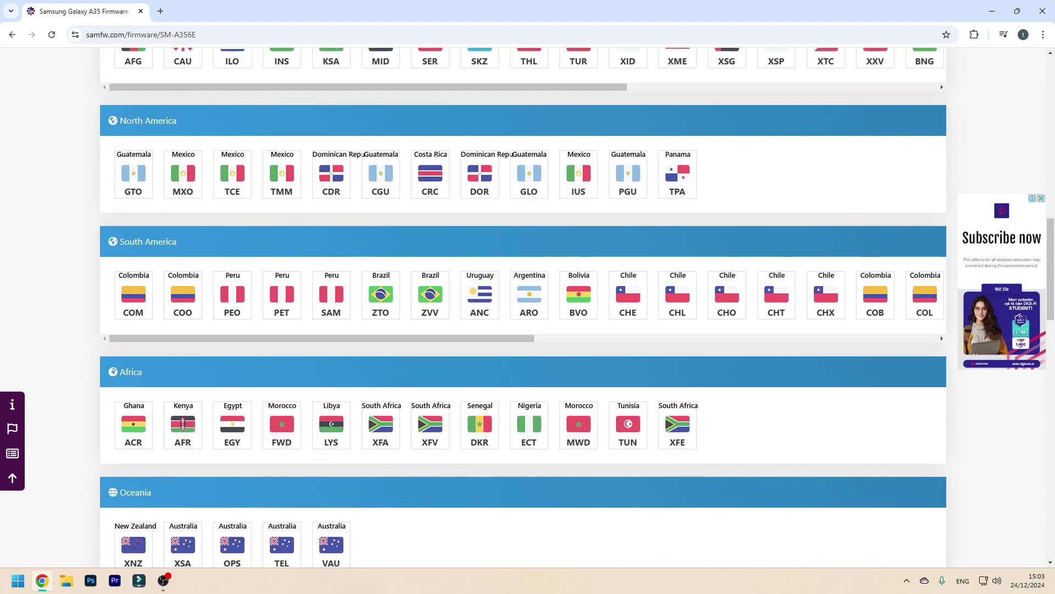
scroll(522, 308, "up", 3)
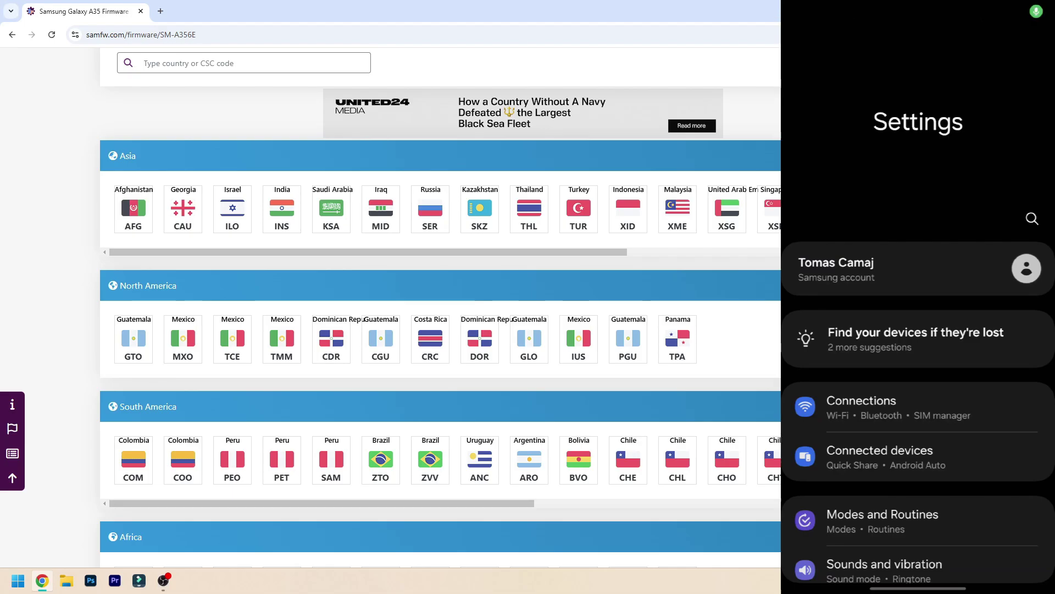
Check the model details under About phone in the phone's Settings and view its Record calls settings
scroll(918, 330, "down", 10)
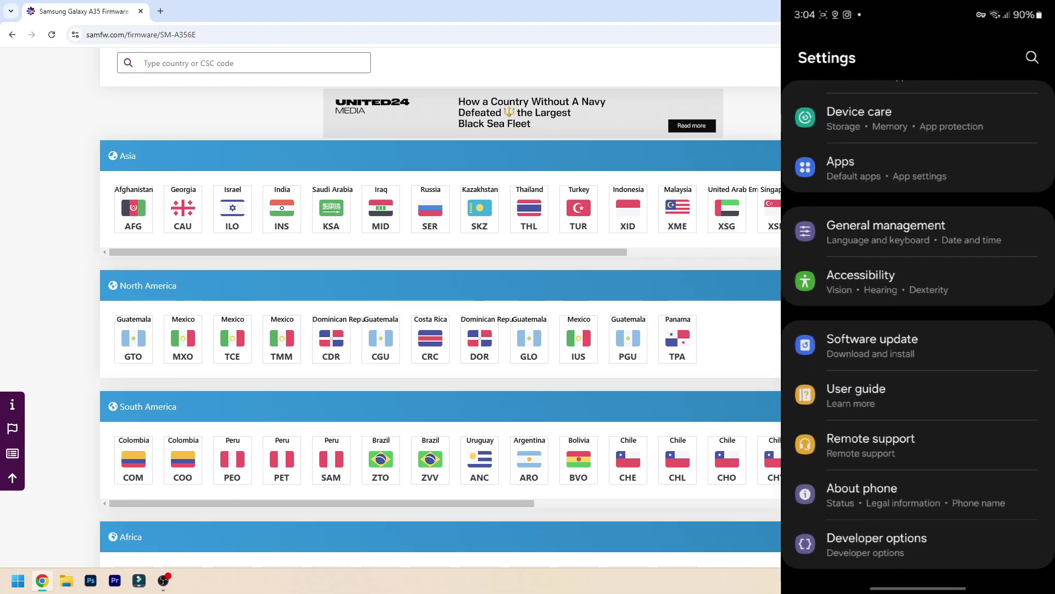
left_click(917, 494)
scroll(918, 330, "down", 5)
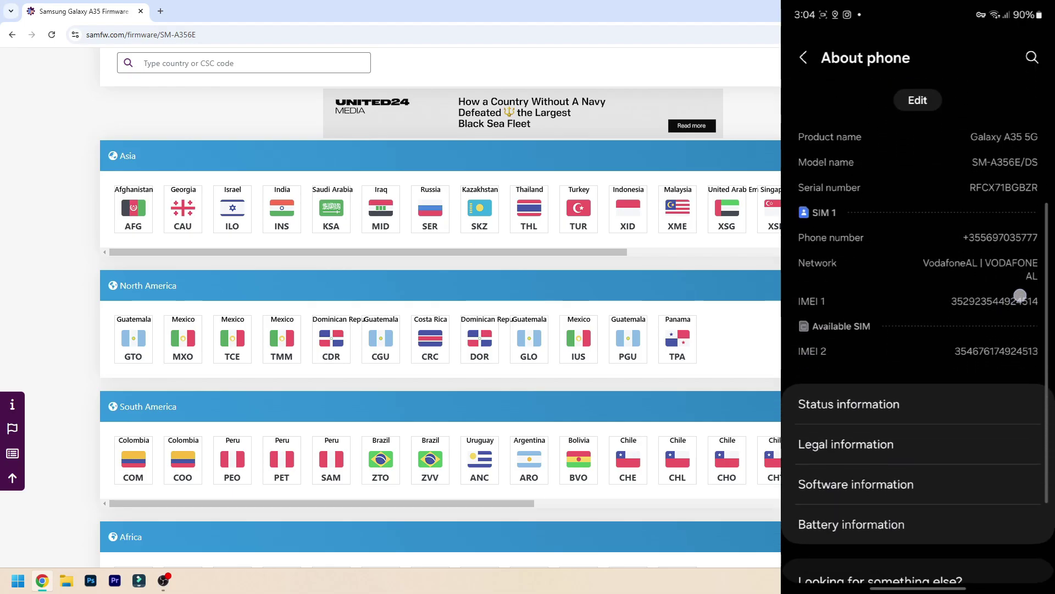
left_click(974, 379)
scroll(989, 432, "down", 3)
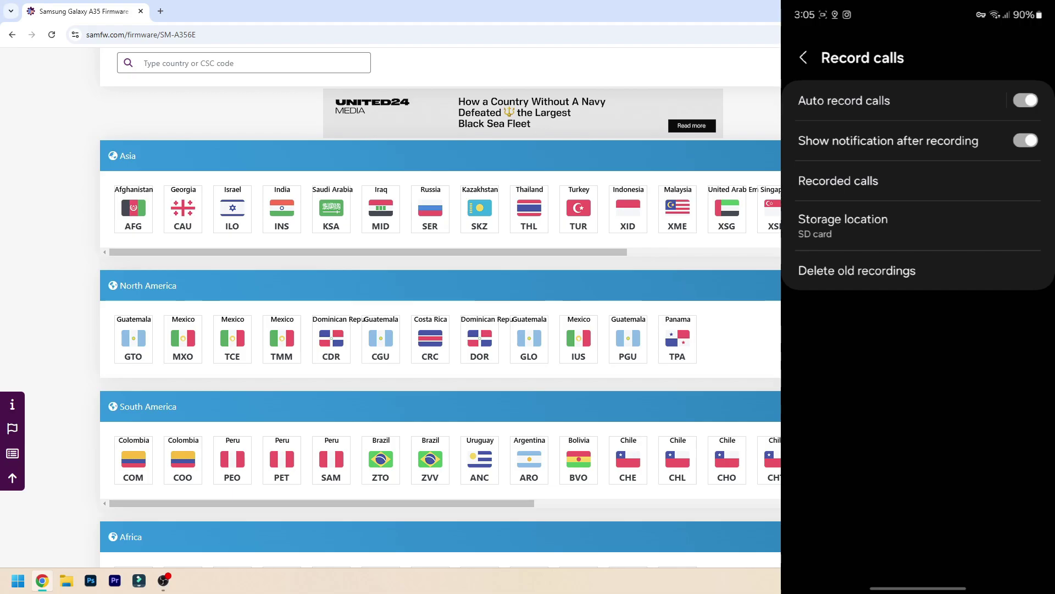
left_click(809, 58)
scroll(1024, 116, "up", 3)
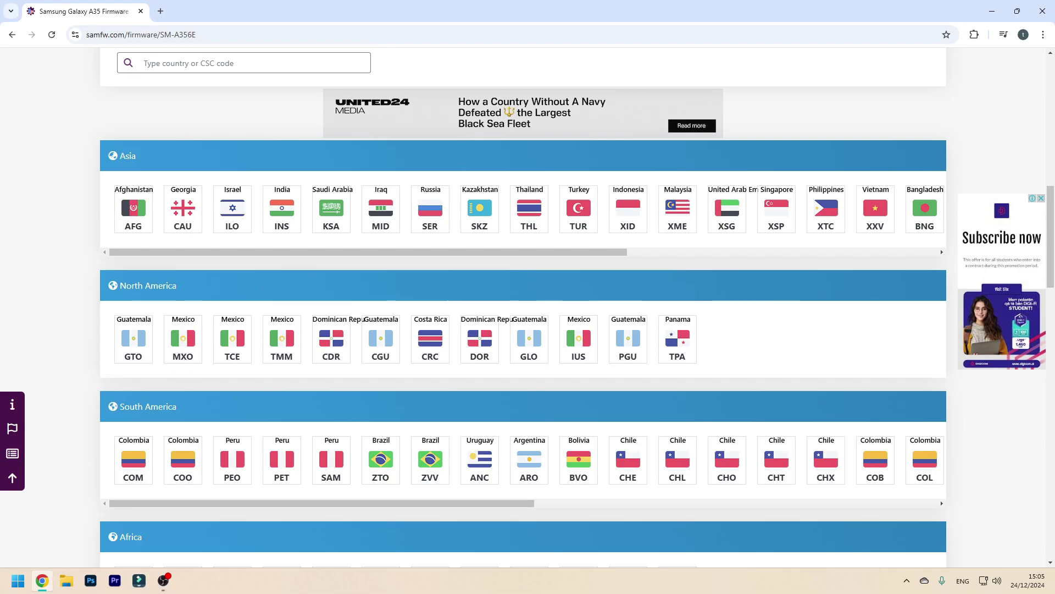
scroll(523, 165, "up", 5)
middle_click(523, 165)
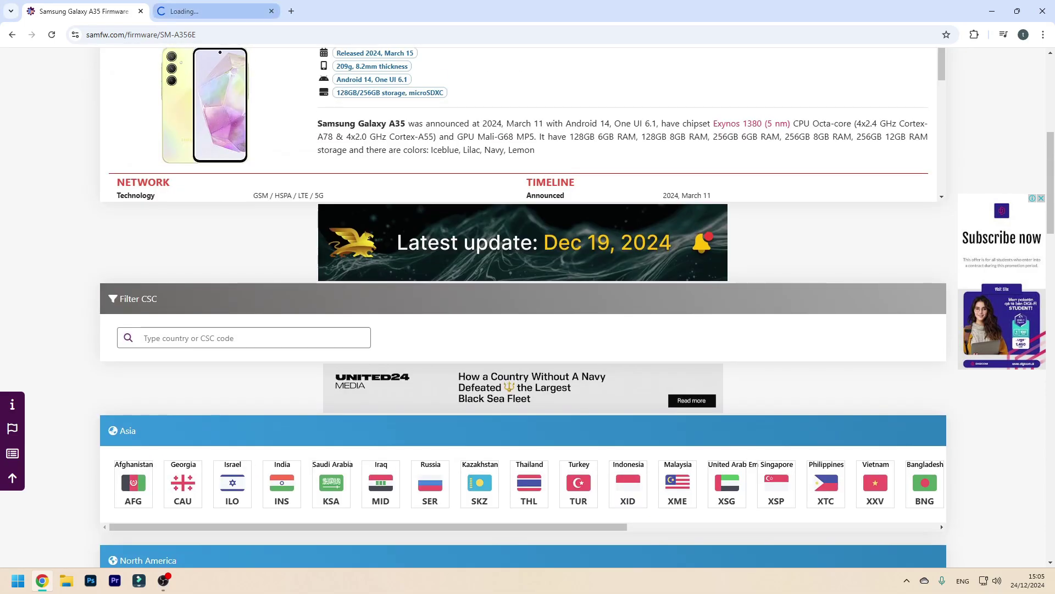
left_click(271, 11)
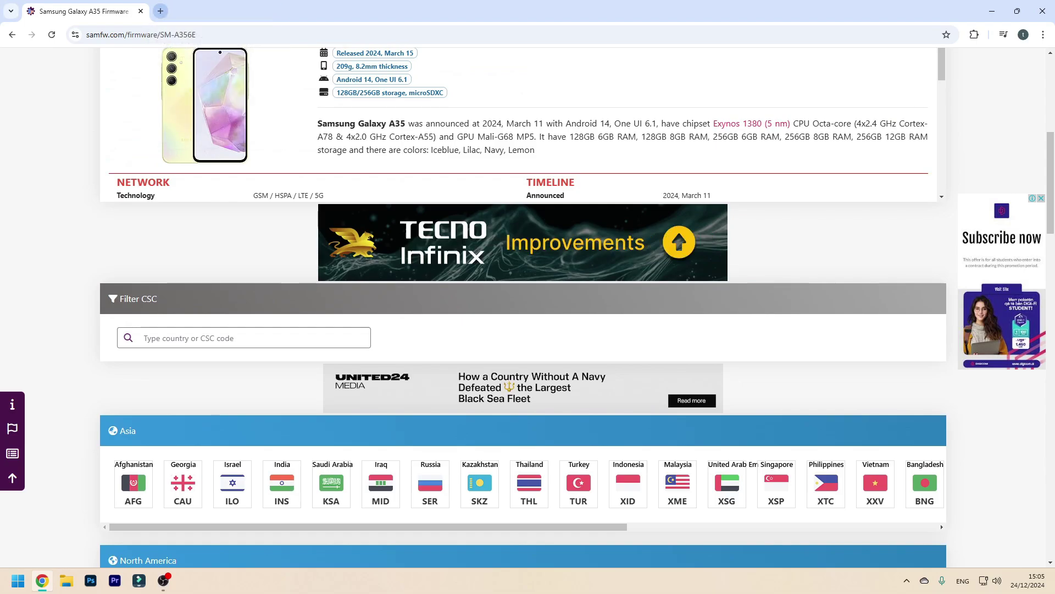
Search Google for SamFw tool in a new browser tab and open the SamFw Tool 4.9 page on samfw.com
left_click(160, 11)
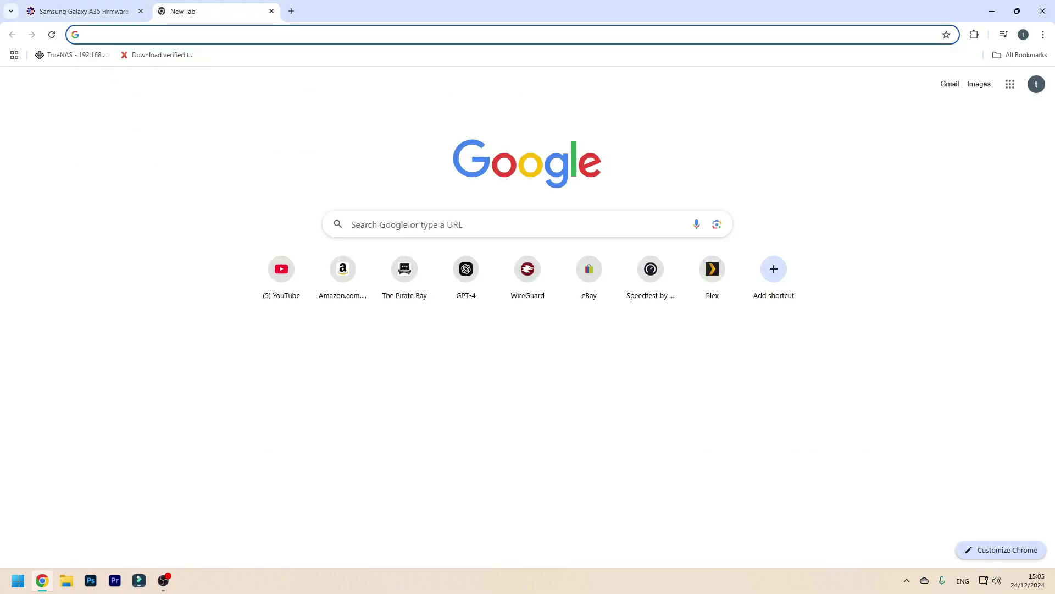
type("samfw.com")
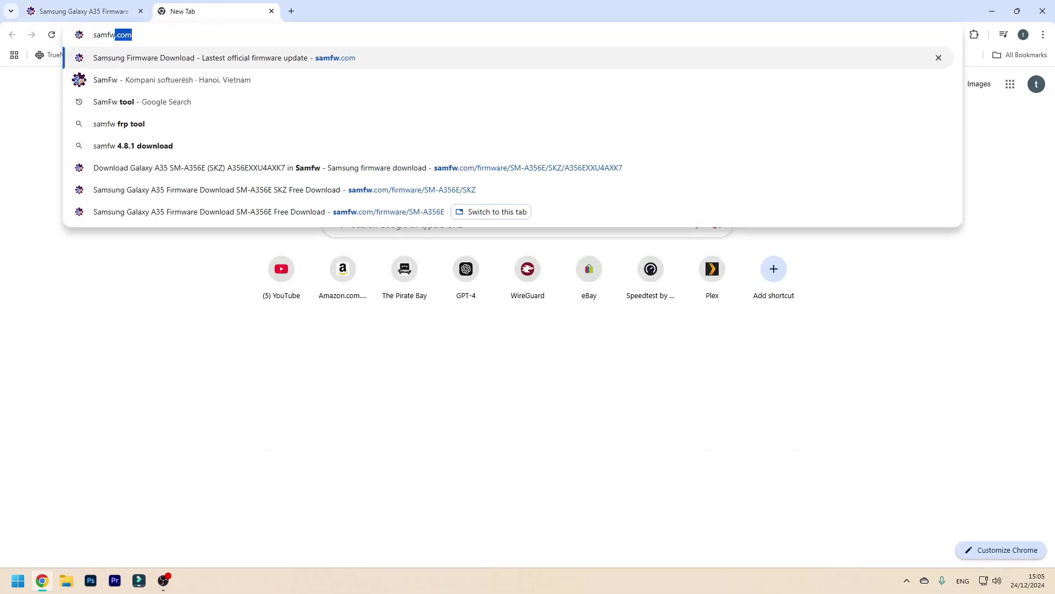
key("Down")
key("Down")
key("Return")
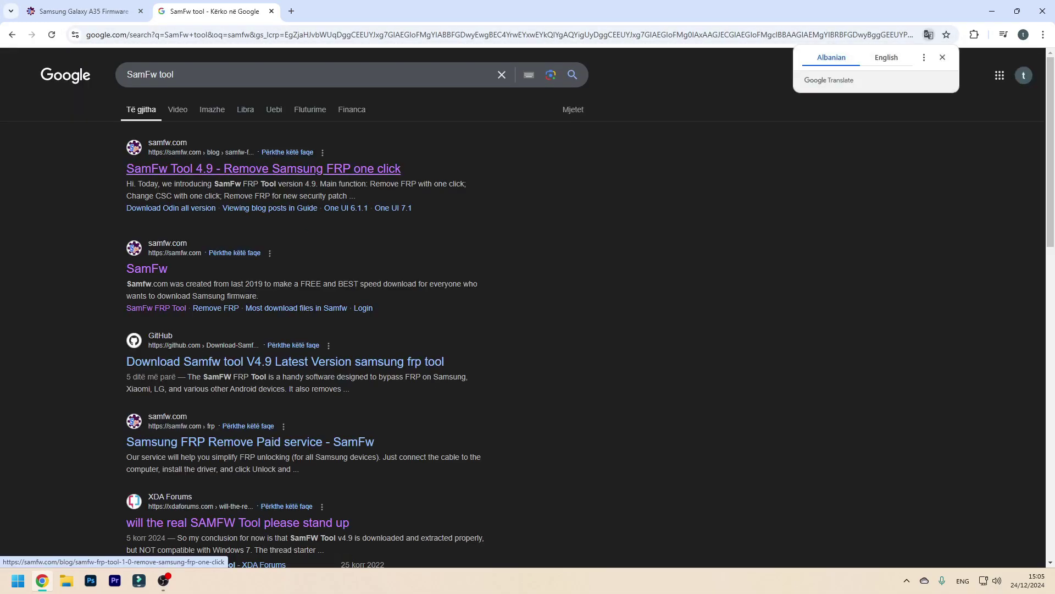
left_click(264, 168)
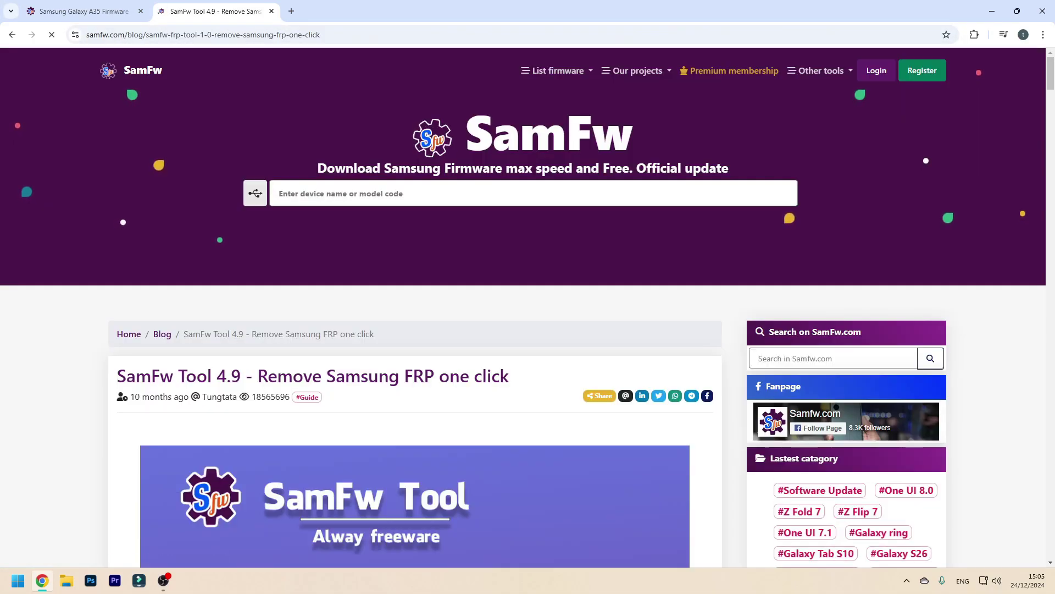
Download SamFwToolSetup_v4.9.zip from the direct link in the SamFw Tool article
scroll(418, 308, "down", 10)
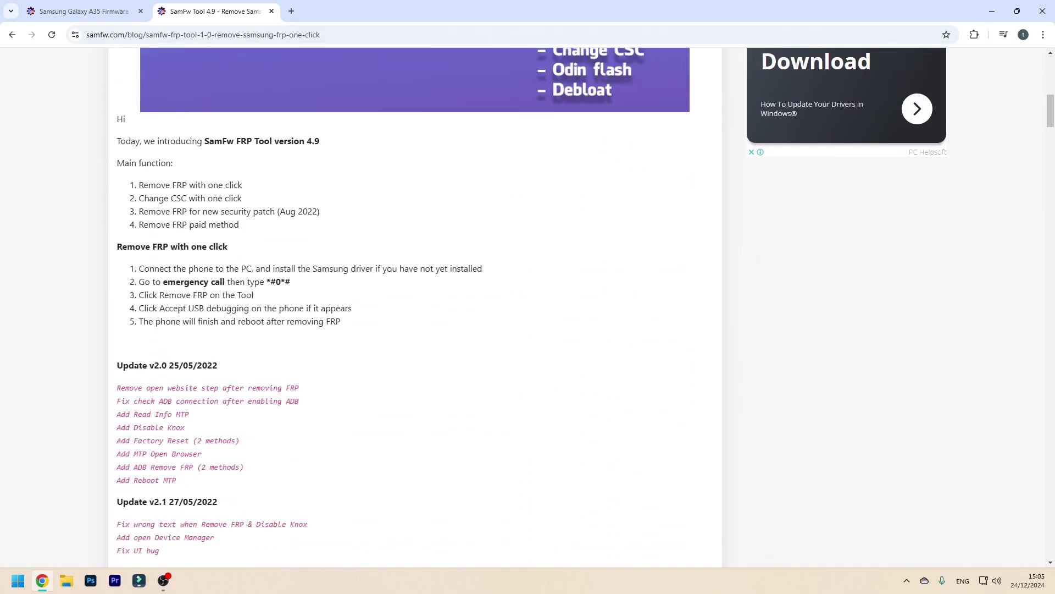
scroll(418, 308, "down", 15)
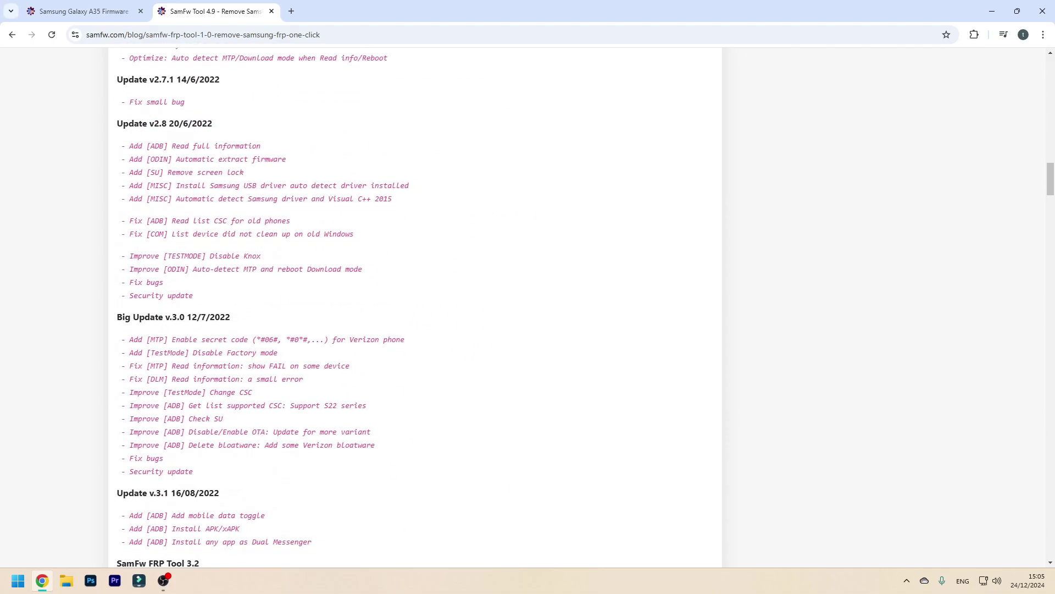
scroll(417, 308, "down", 20)
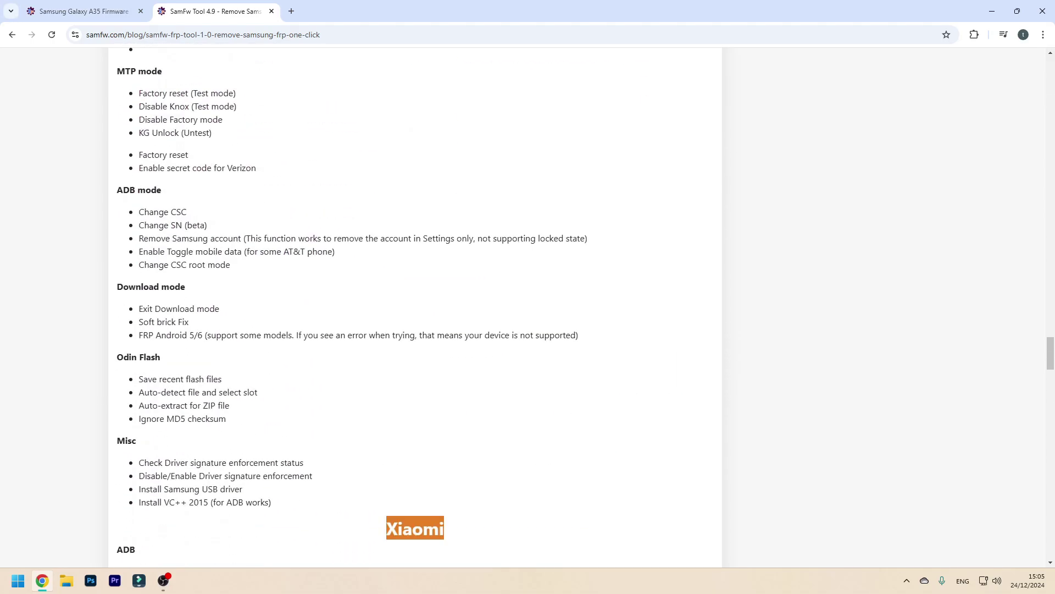
scroll(418, 307, "down", 20)
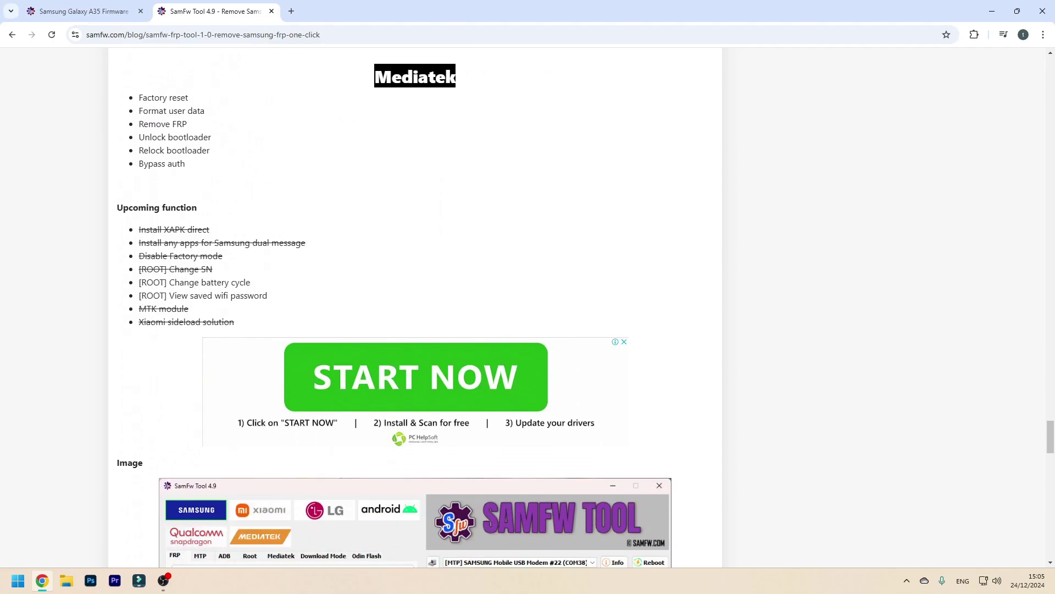
scroll(418, 308, "down", 5)
scroll(418, 308, "up", 9)
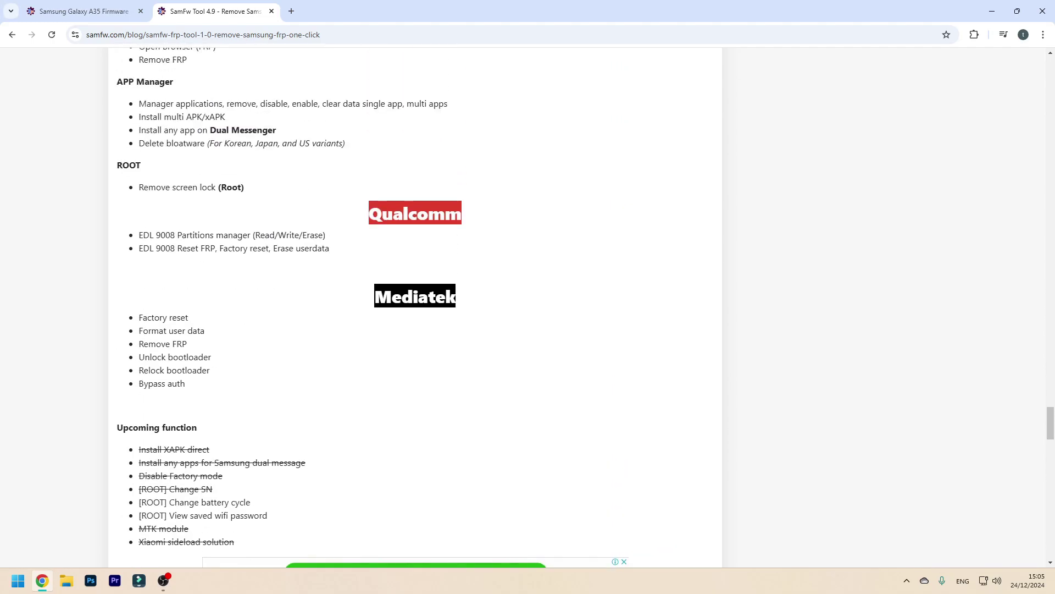
scroll(249, 312, "up", 4)
scroll(249, 312, "down", 20)
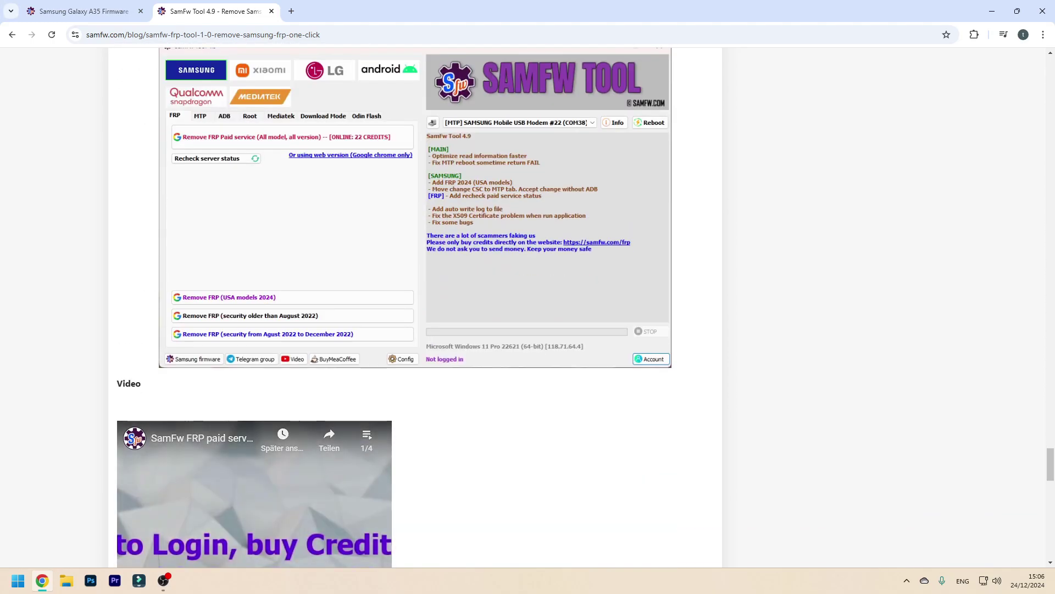
scroll(249, 312, "down", 2)
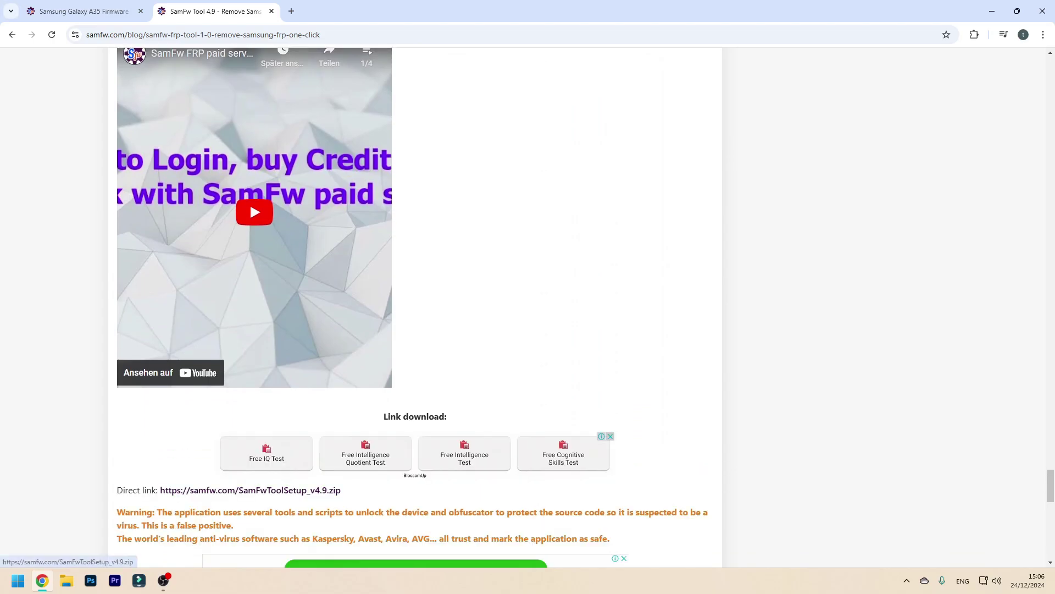
left_click(250, 489)
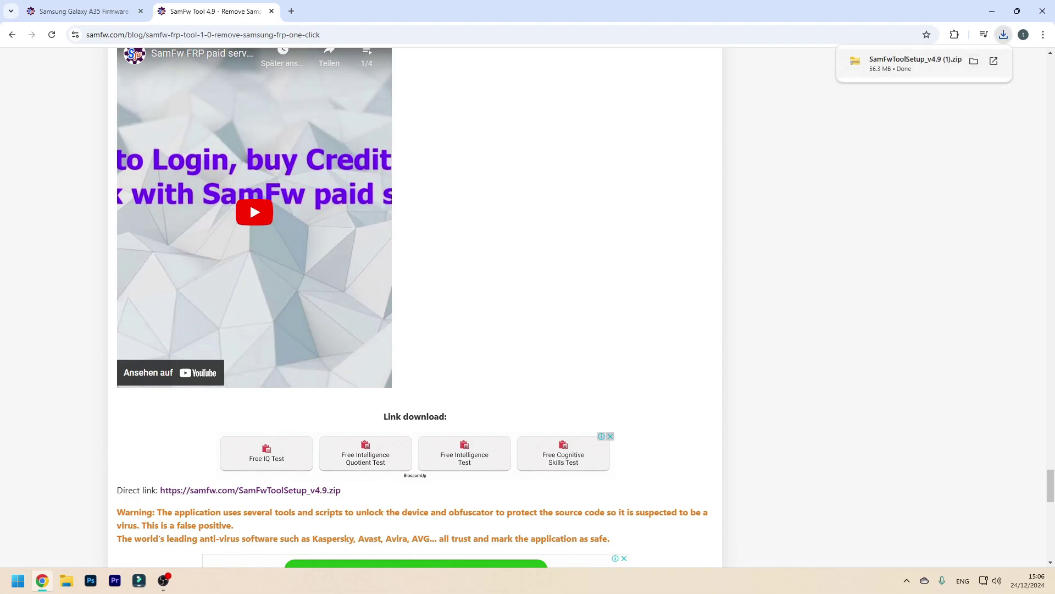
Show the downloaded archive in File Explorer and run SamFwToolSetup.exe, allowing it past the security warning
left_click(974, 61)
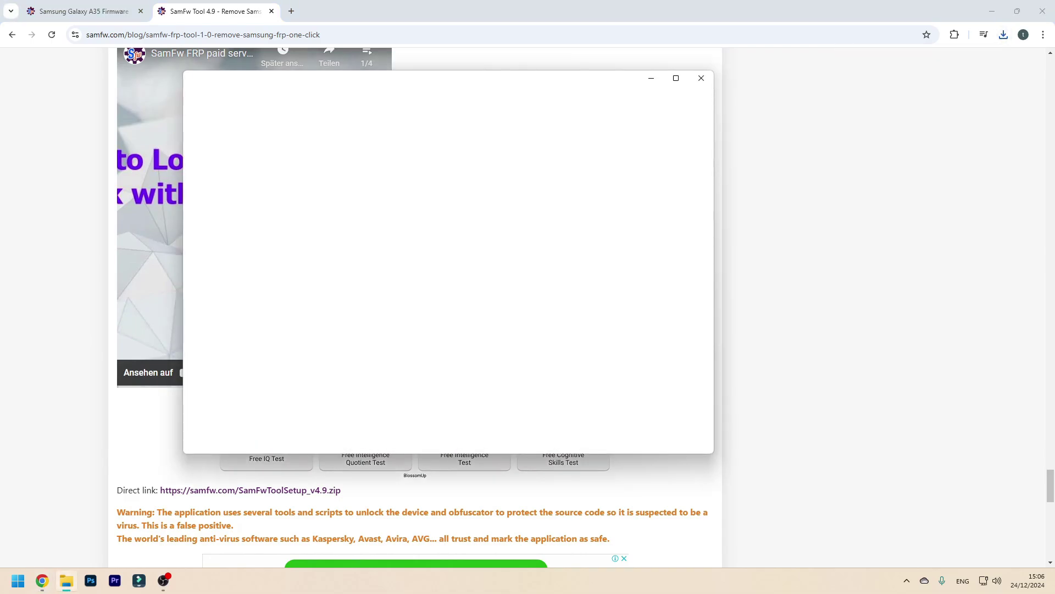
double_click(323, 169)
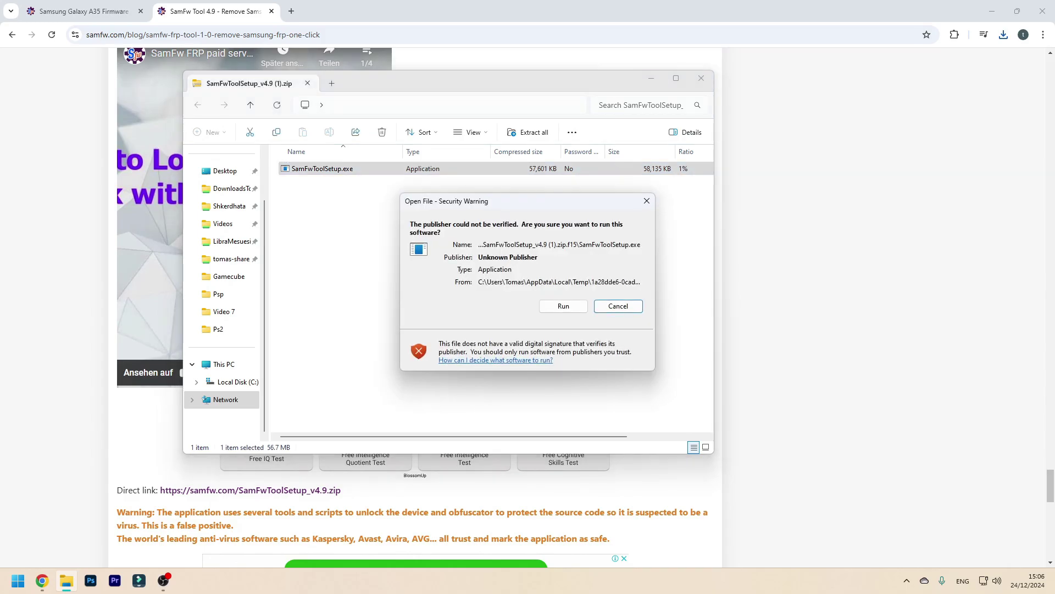
left_click(563, 306)
key("Return")
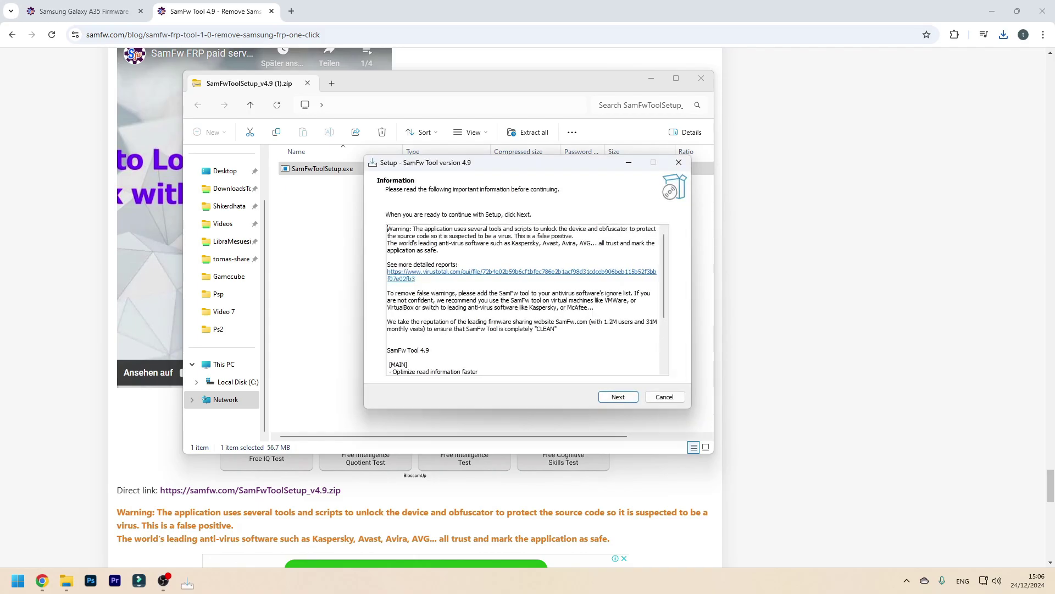
Install SamFw Tool 4.9 with a desktop shortcut, minimize the archive window, and finish setup with the tool set to launch
key("Return")
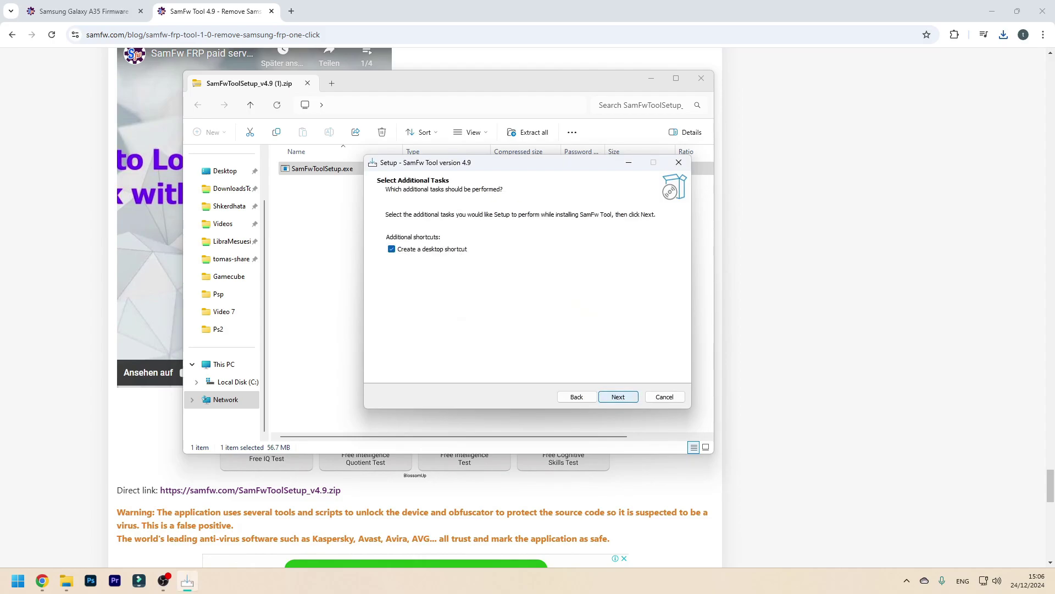
key("Return")
key("Return")
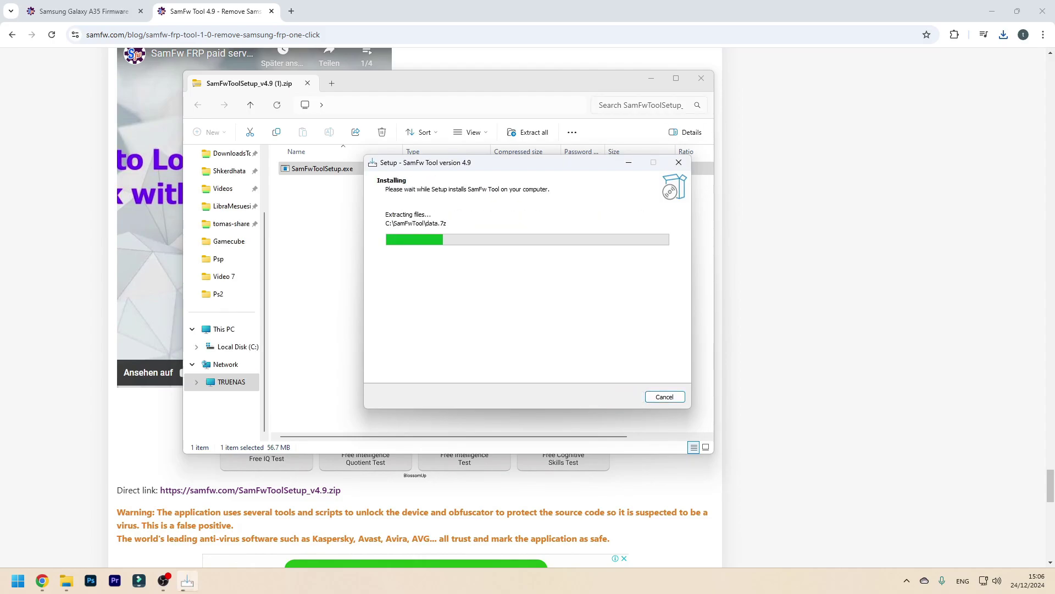
left_click(651, 78)
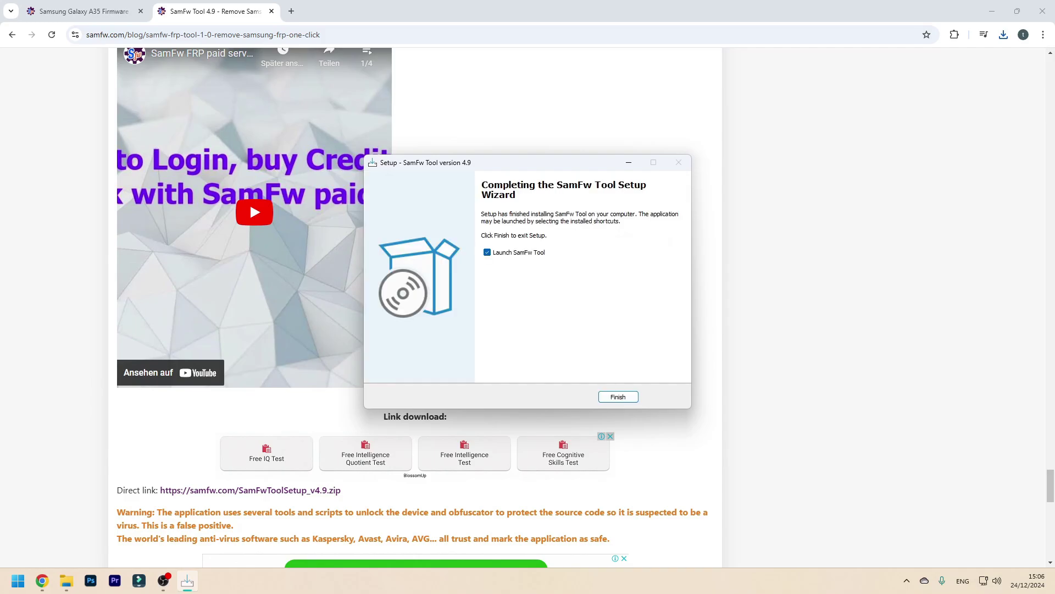
key("Return")
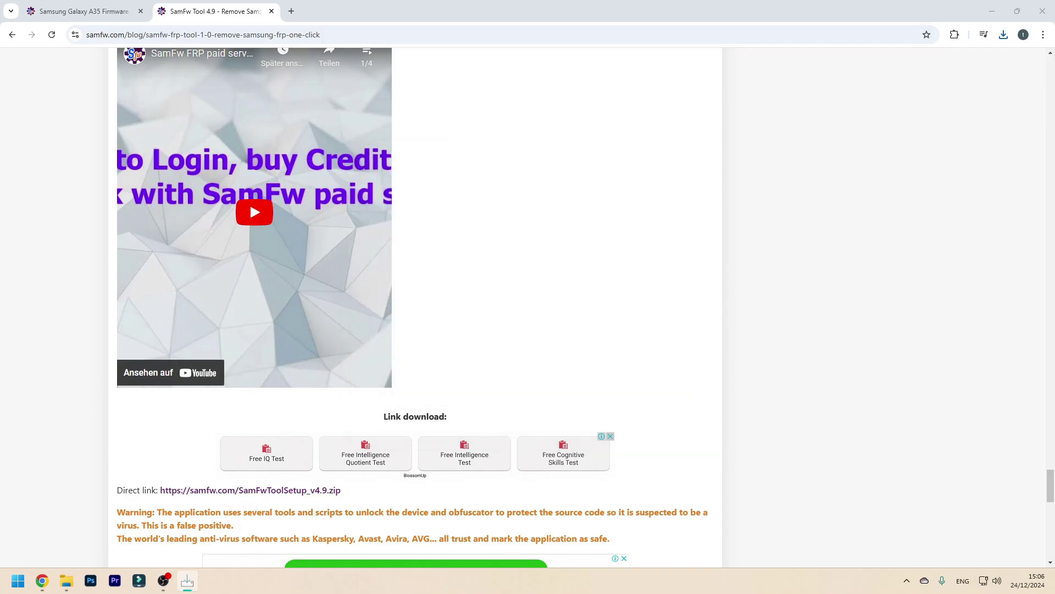
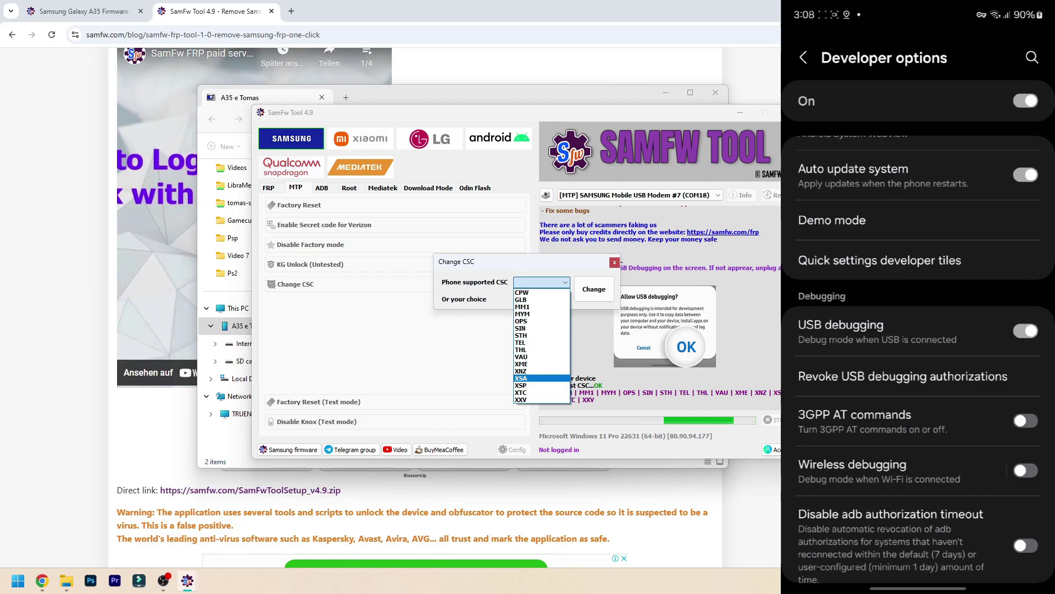
Show the SM-A356E firmware page in the browser, tile that window to half the screen, and return to SamFw Tool
left_click(84, 11)
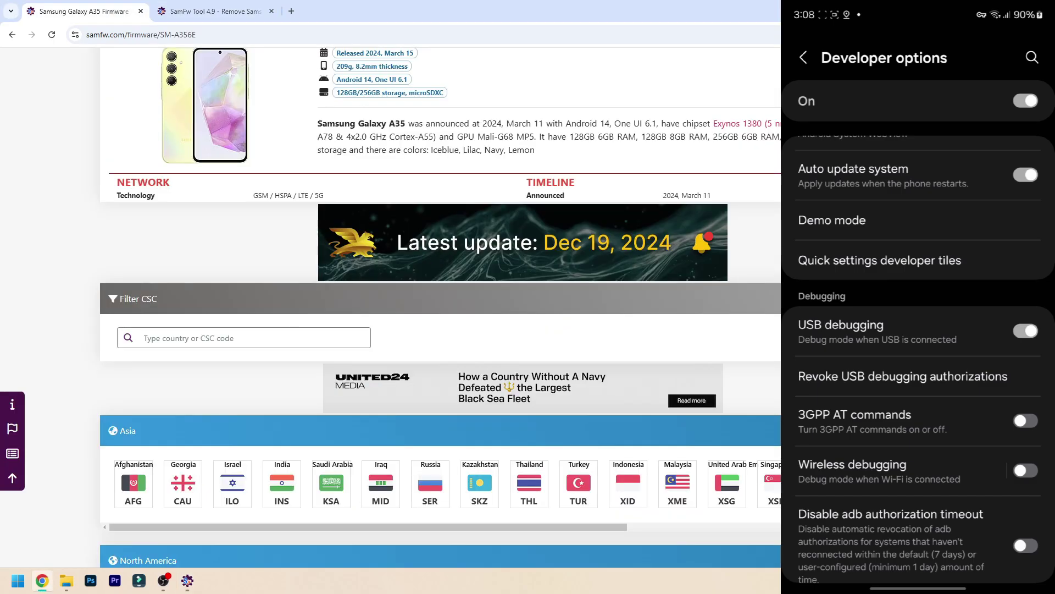
key("super+Left")
key("Escape")
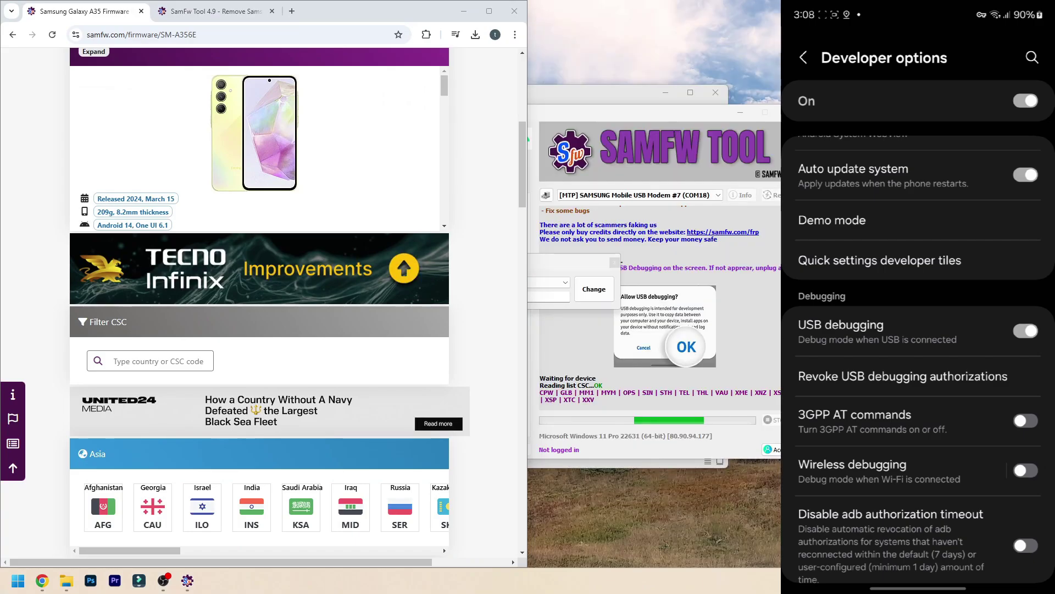
key("alt+Tab")
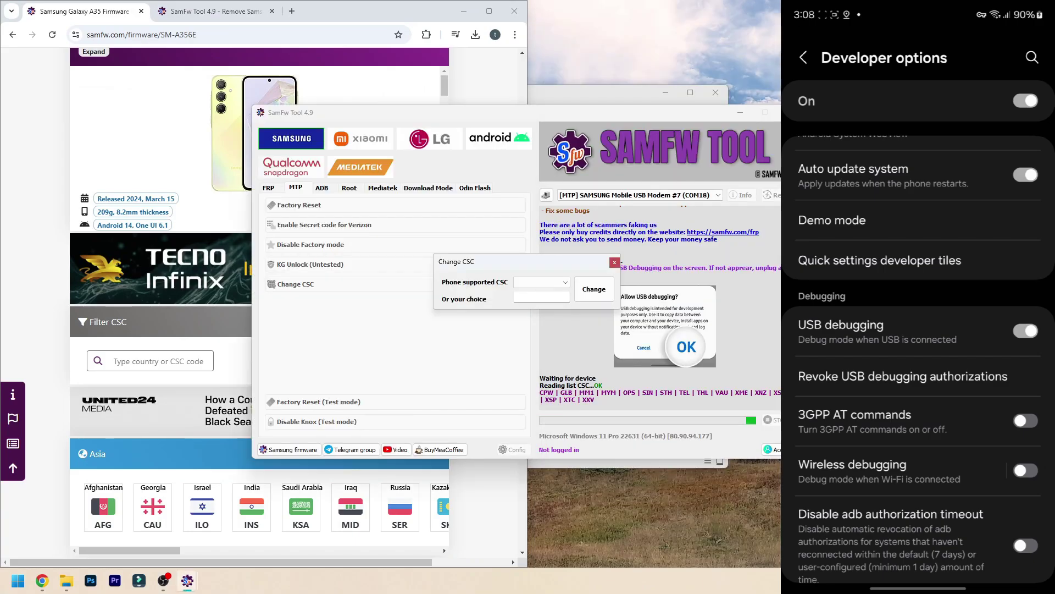
Compare the phone's supported CSC codes in SamFw Tool with the Asian country codes on the samfw.com firmware page
left_click(565, 282)
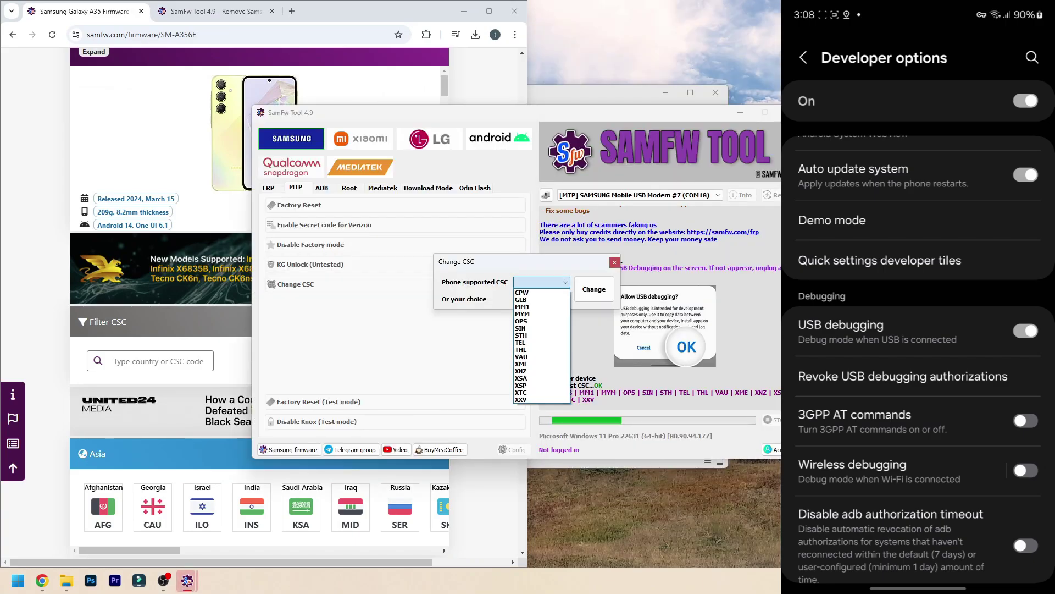
scroll(153, 396, "down", 2)
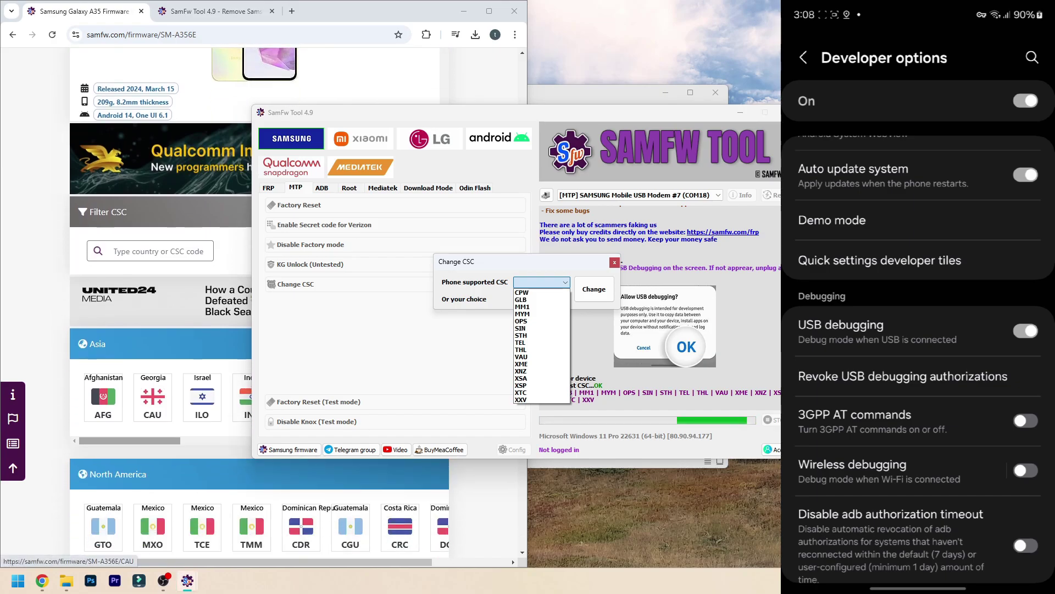
left_click_drag(140, 441, 312, 440)
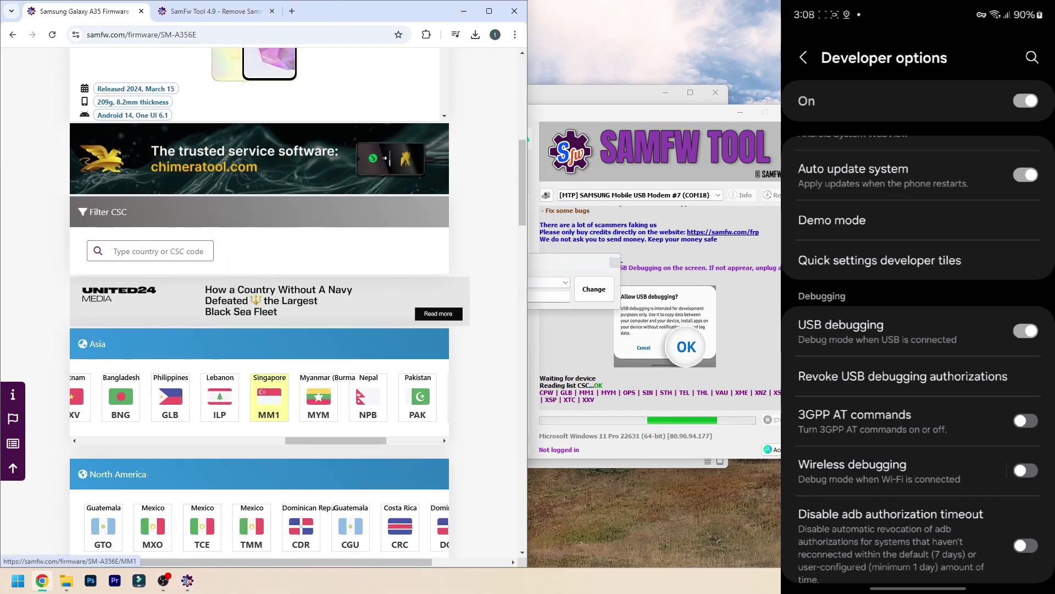
left_click(558, 266)
left_click(557, 282)
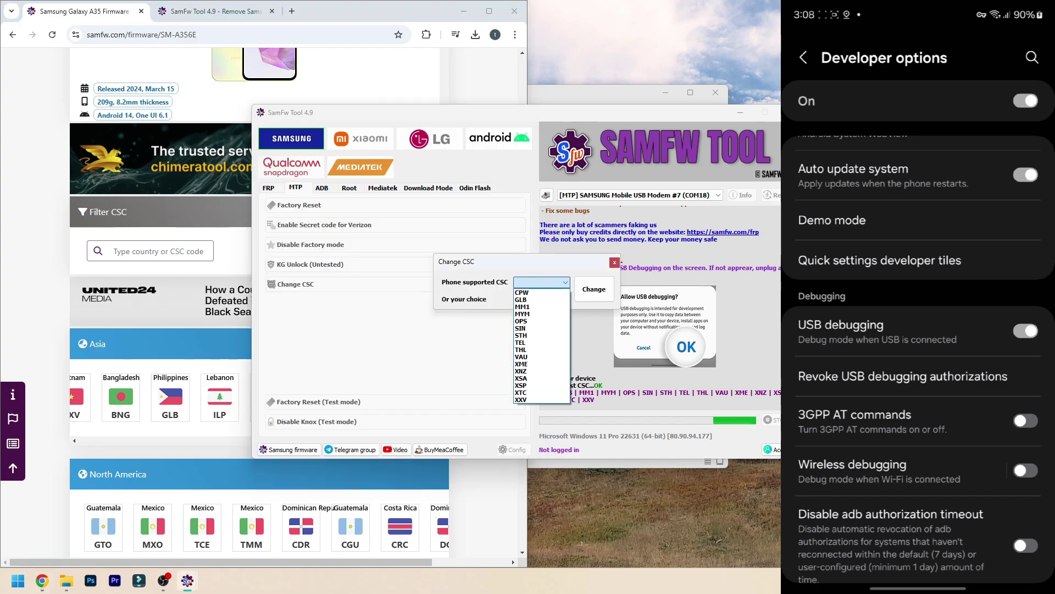
left_click(484, 489)
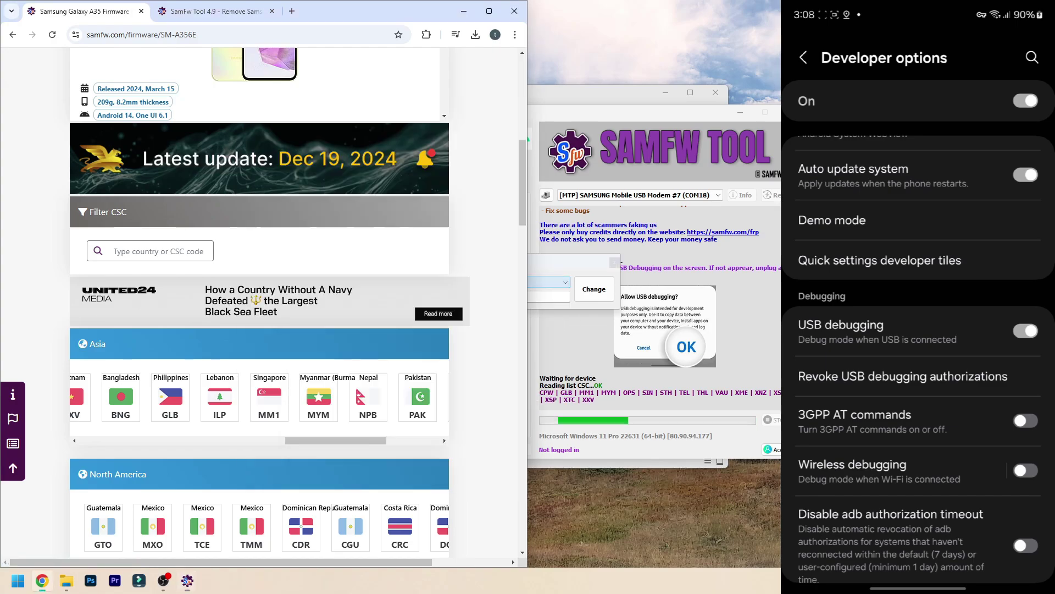
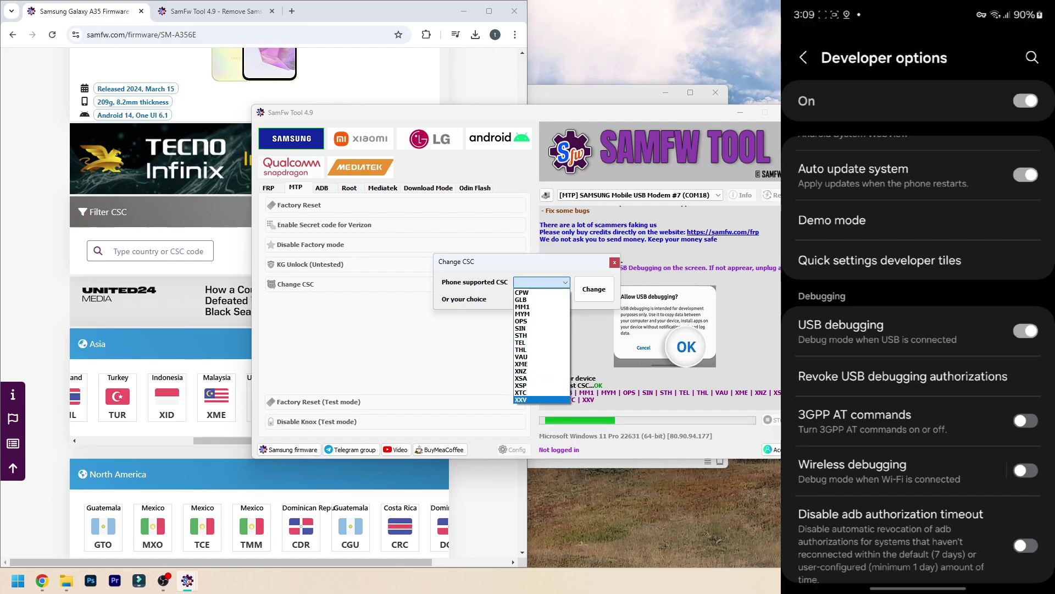
left_click(236, 459)
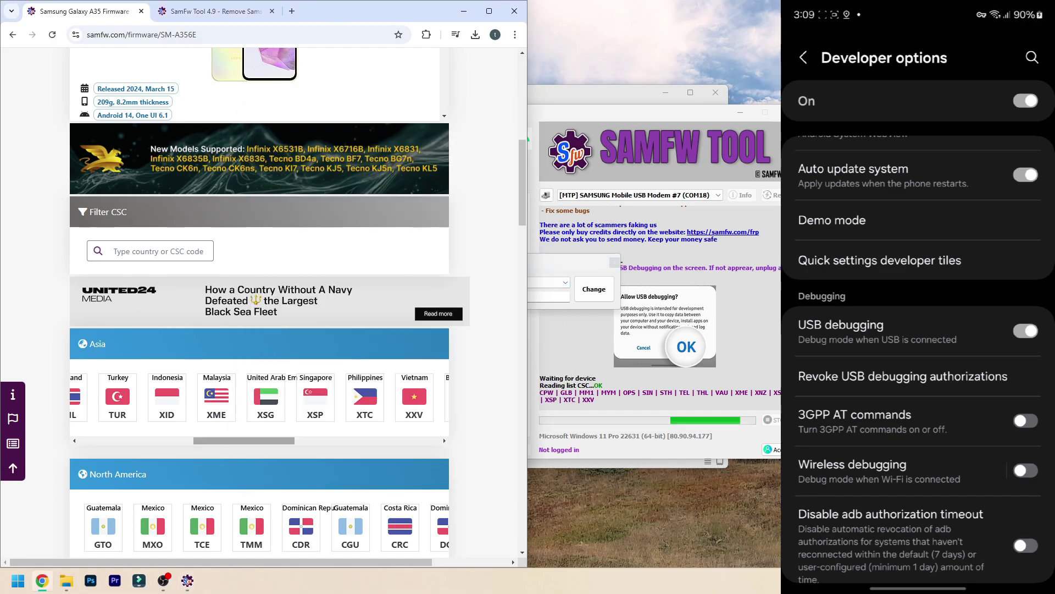
Choose VAU from the phone's supported CSC codes and start the CSC change
left_click(551, 282)
left_click(541, 282)
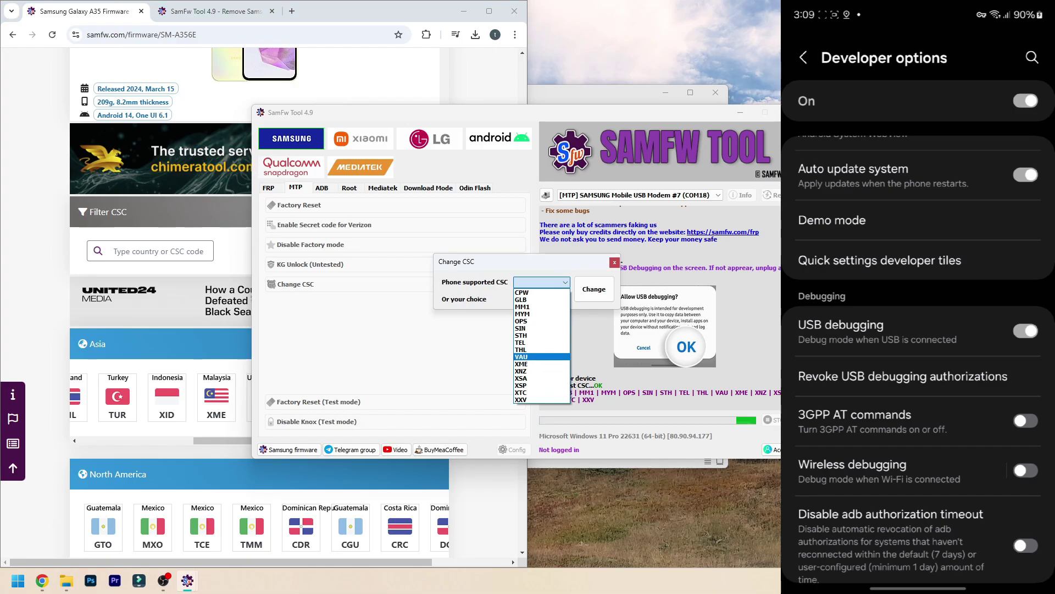
left_click(542, 357)
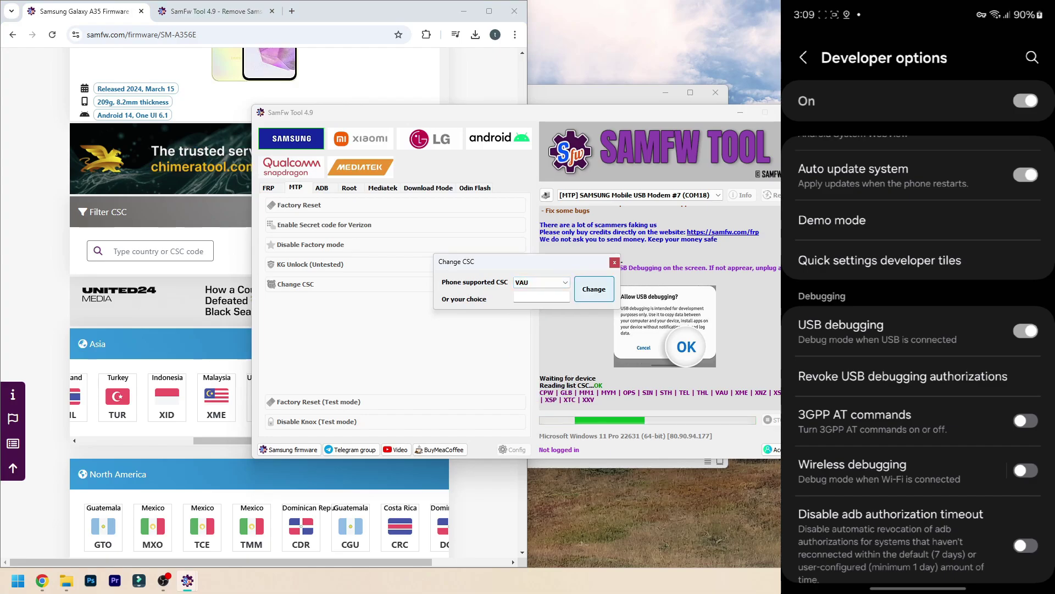
left_click(594, 288)
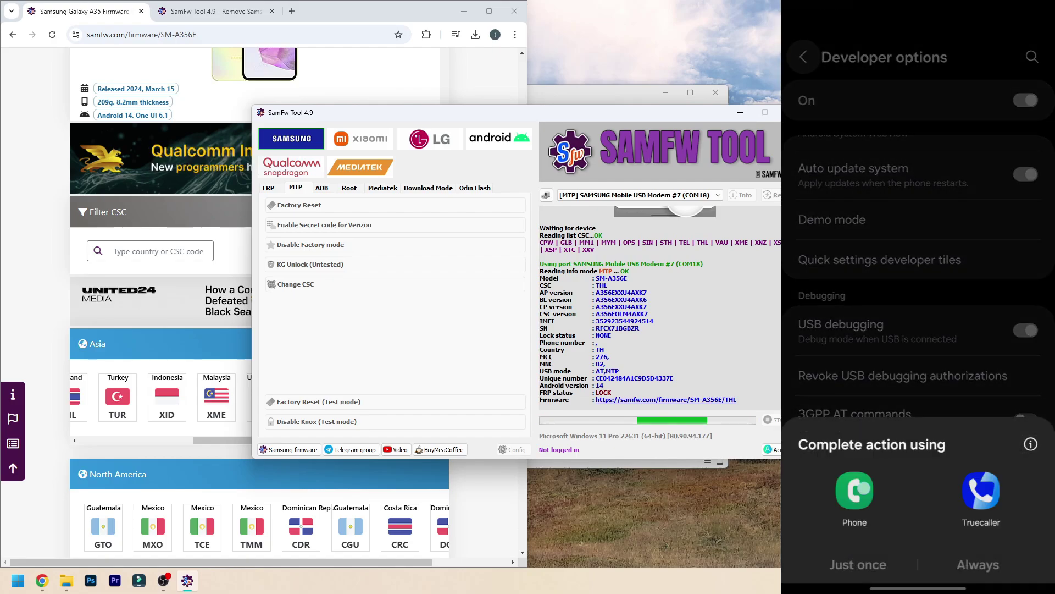
Complete the action on the phone with the Phone app just once and dial *#0*# to open test mode
left_click(855, 497)
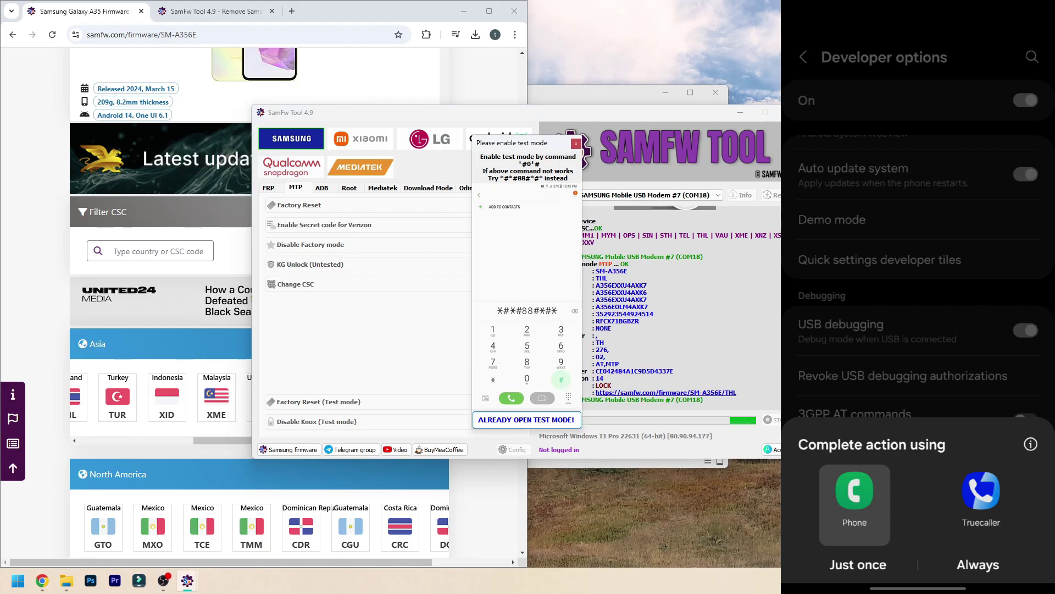
left_click(853, 556)
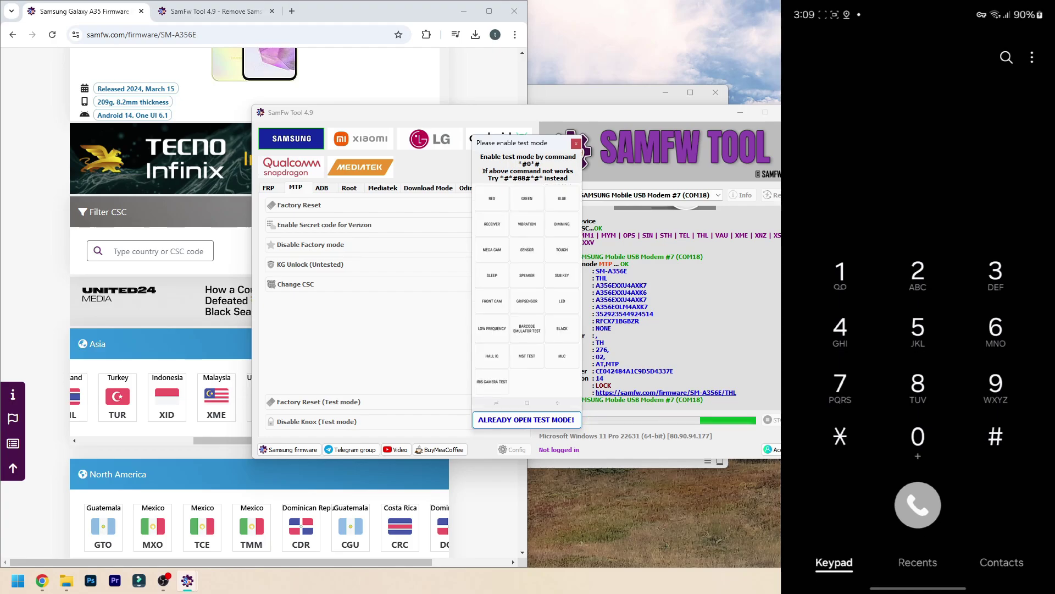
type("*")
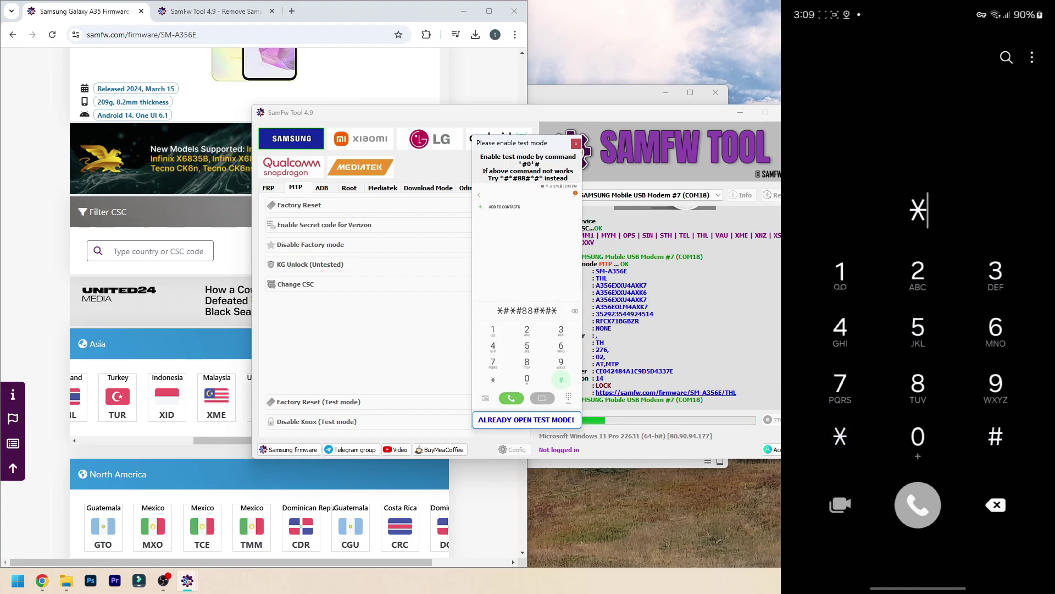
type("#")
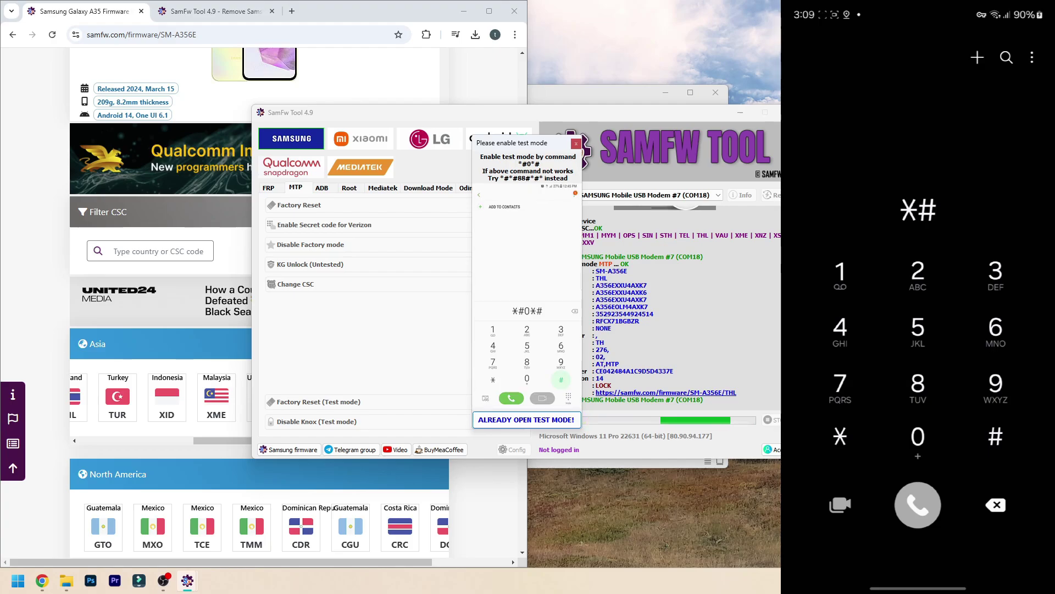
type("0*")
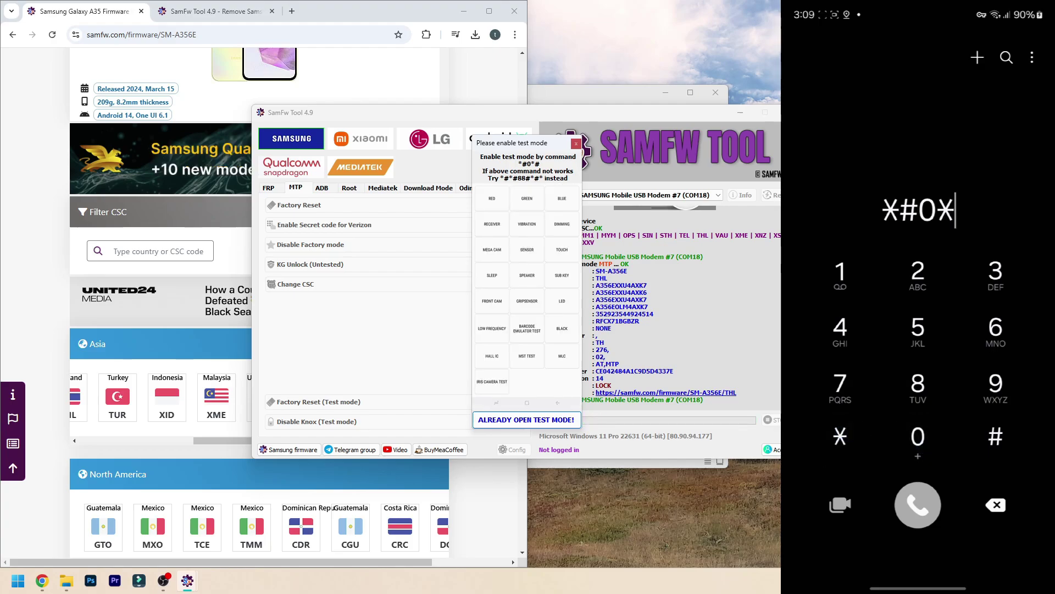
type("#")
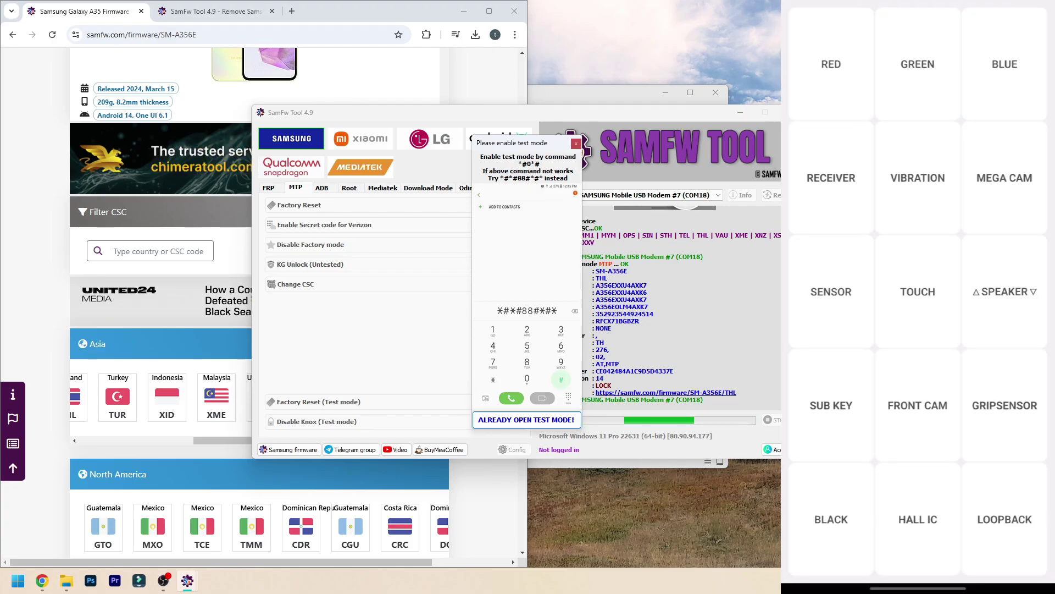
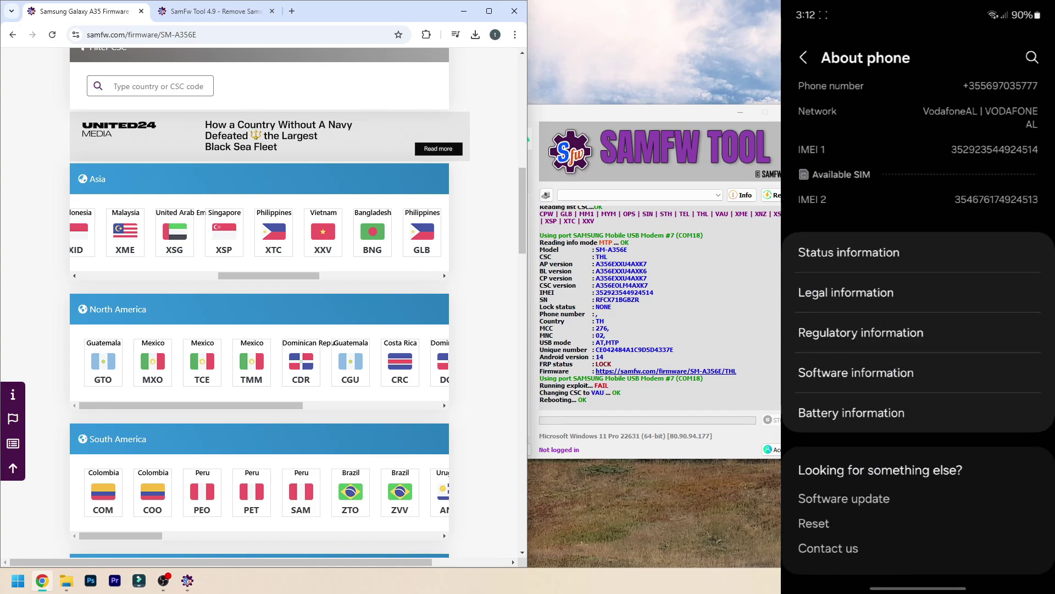
Check the service provider software version in the phone's Software information, and open the Phone app
left_click(974, 369)
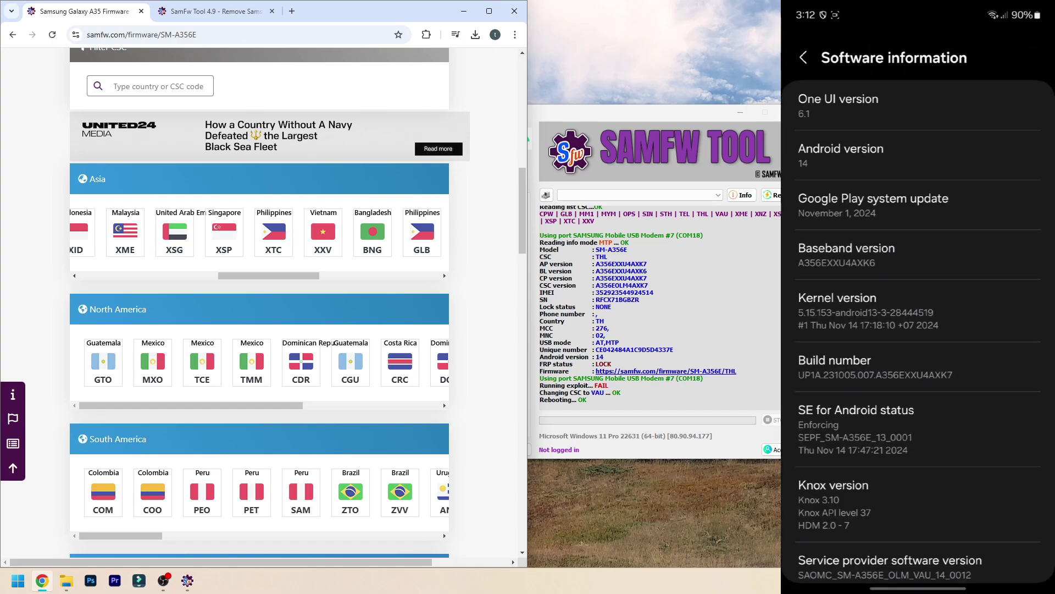
scroll(918, 329, "down", 3)
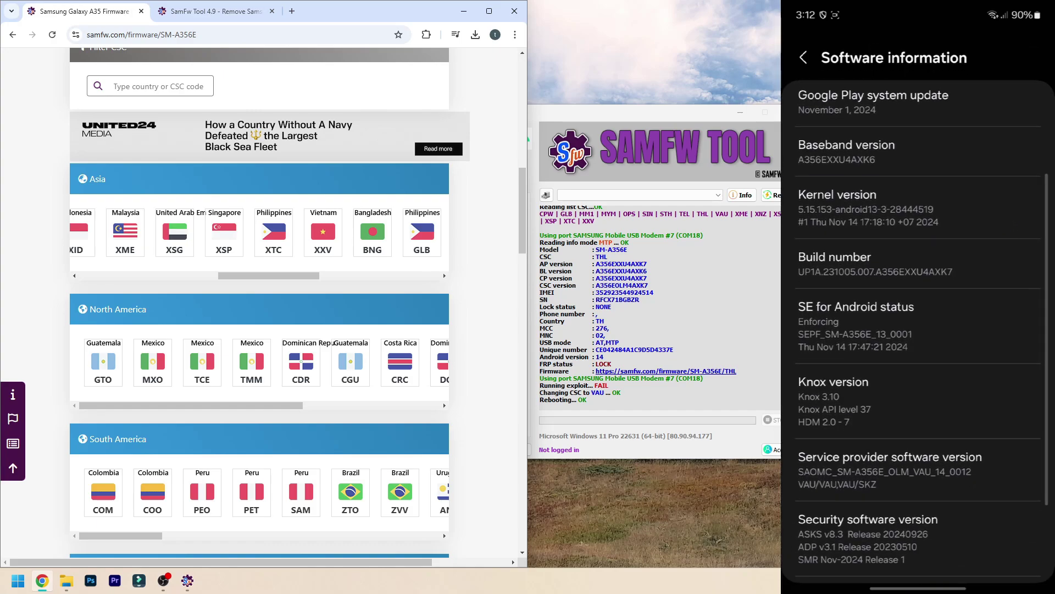
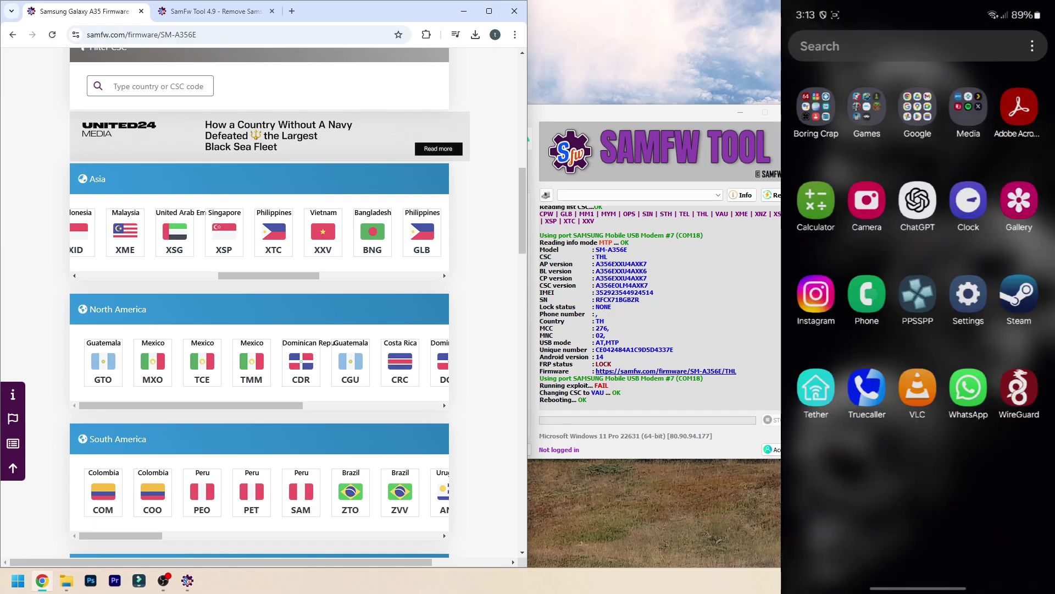
left_click(866, 294)
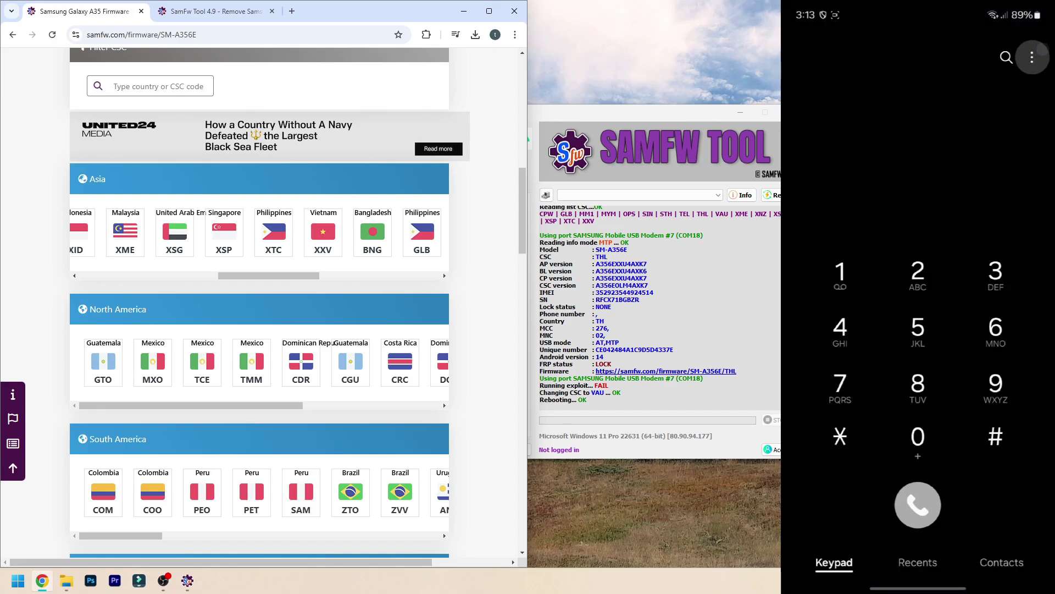
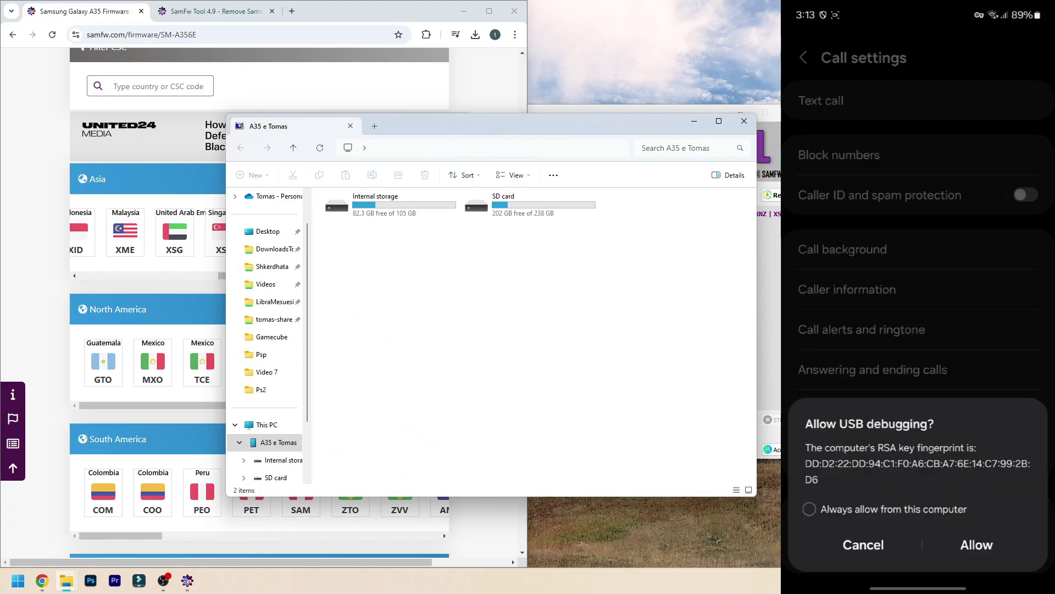
Allow USB debugging from the computer on the phone
left_click(966, 542)
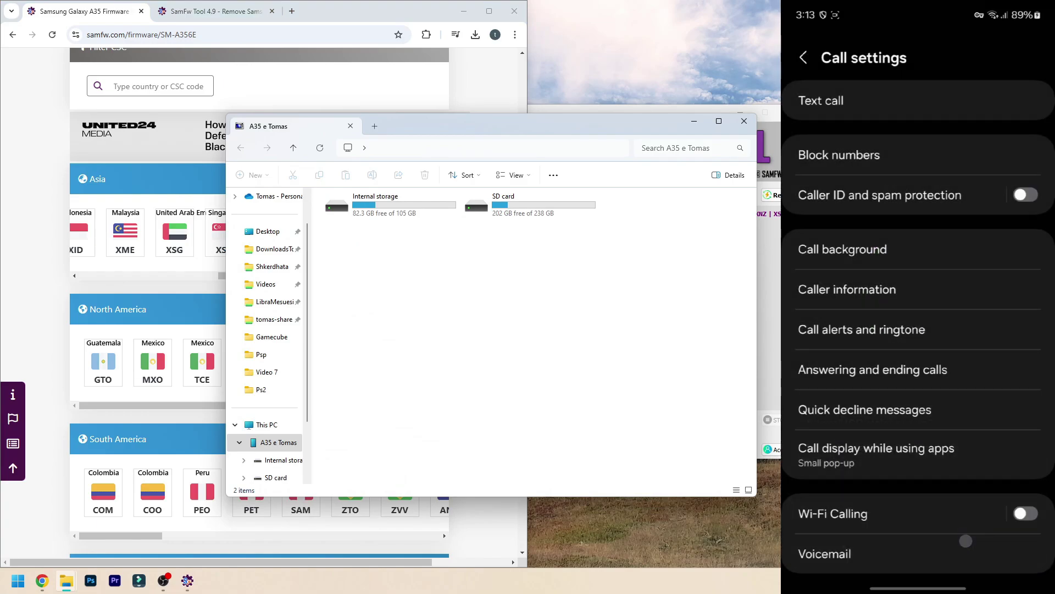
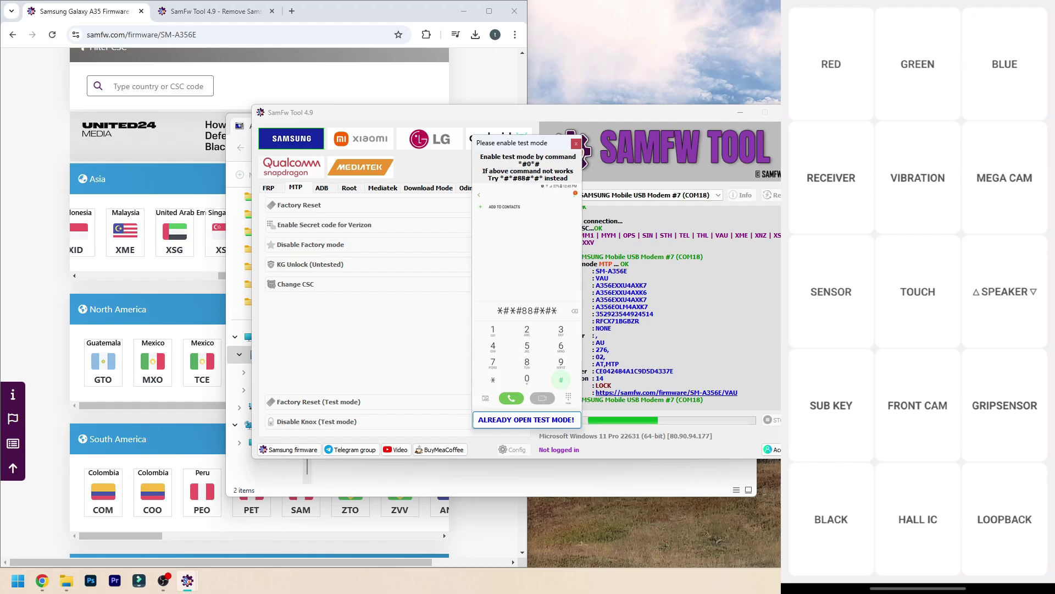
Bring the samfw.com country code list to the front and return to SamFw Tool's test mode prompt
left_click(148, 316)
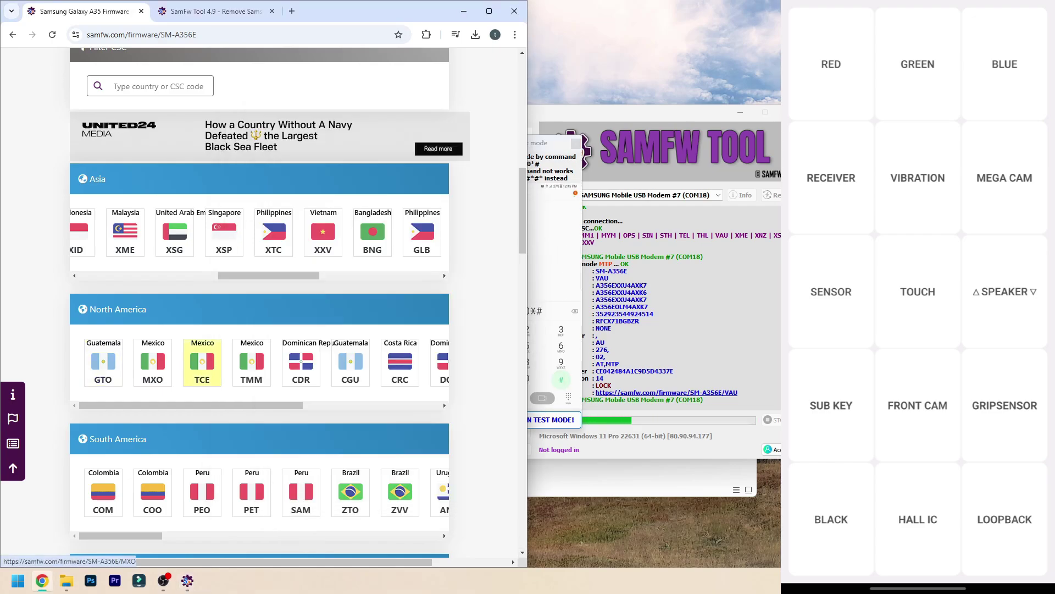
left_click(555, 399)
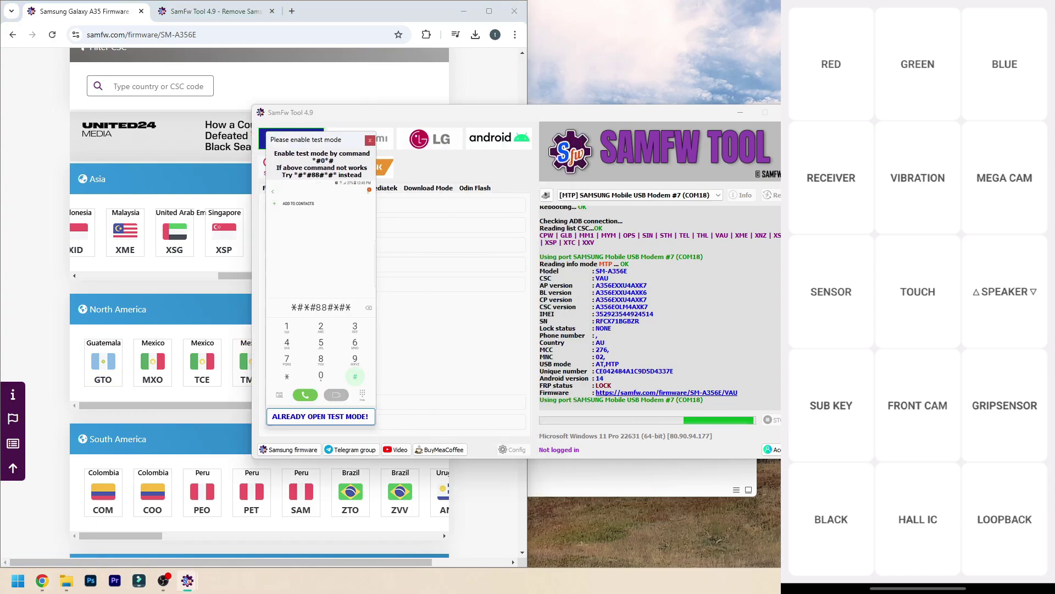